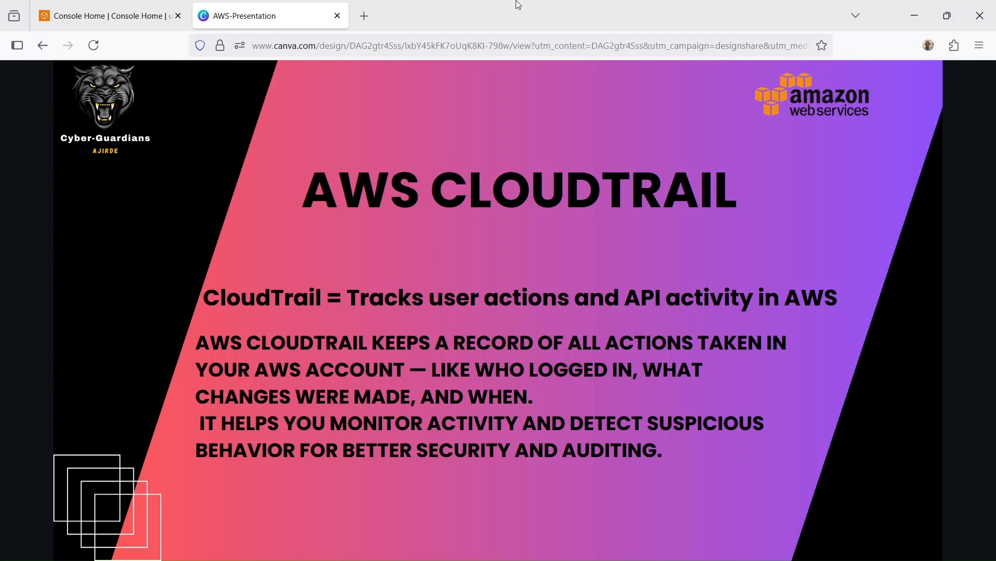
Step: Switch to the AWS console and open the CloudTrail dashboard with its navigation pane expanded
key(ctrl+Tab)
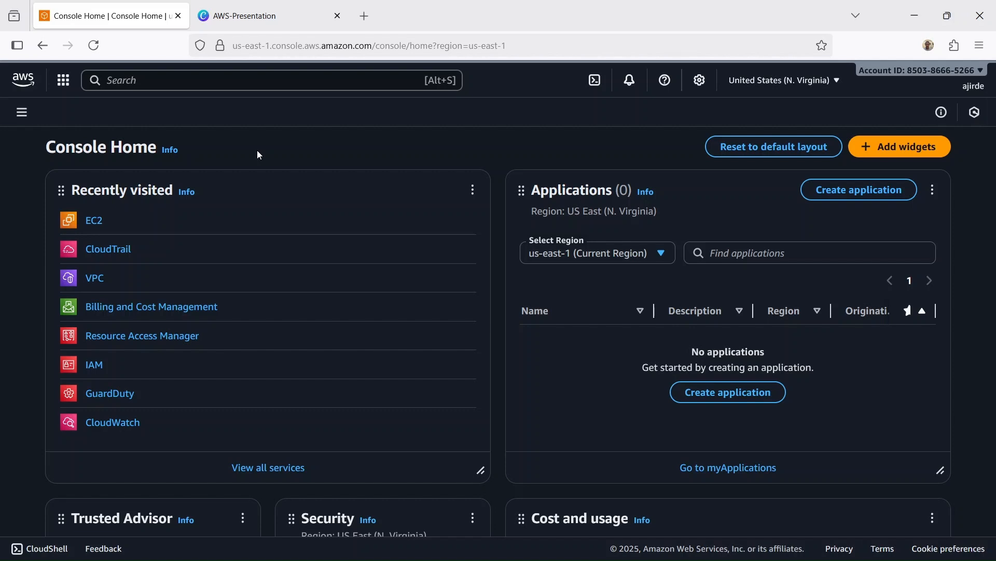
click(125, 252)
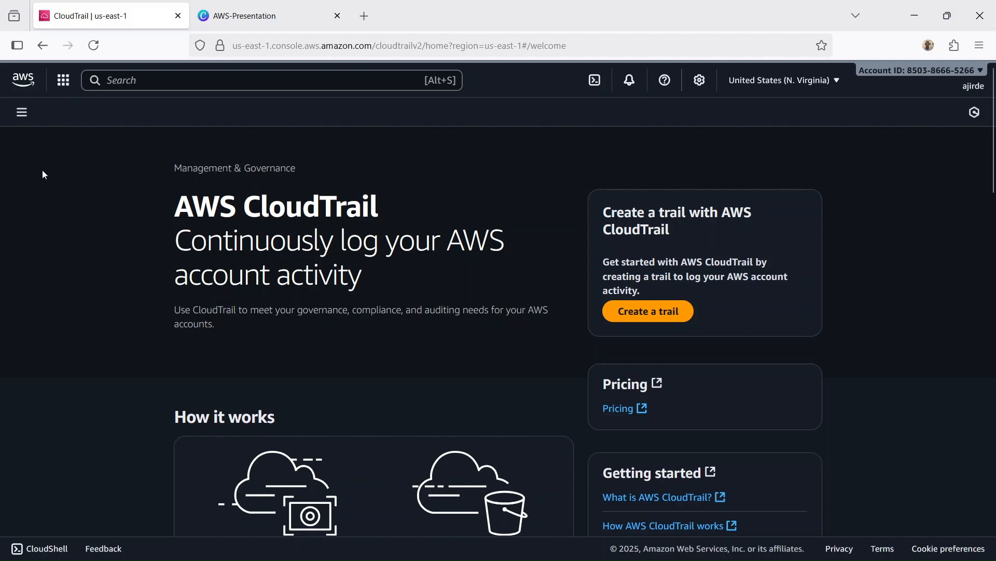
click(21, 115)
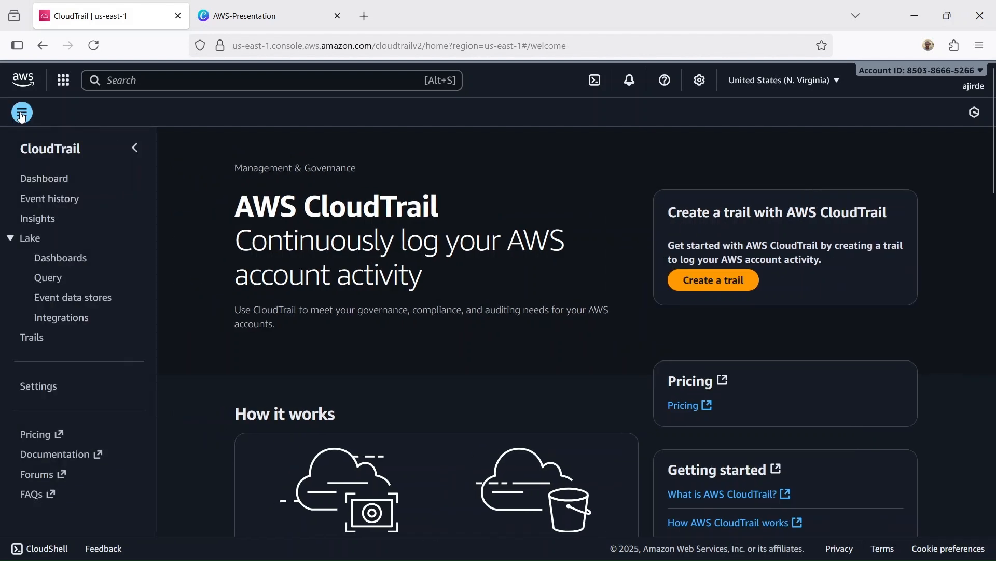
click(52, 183)
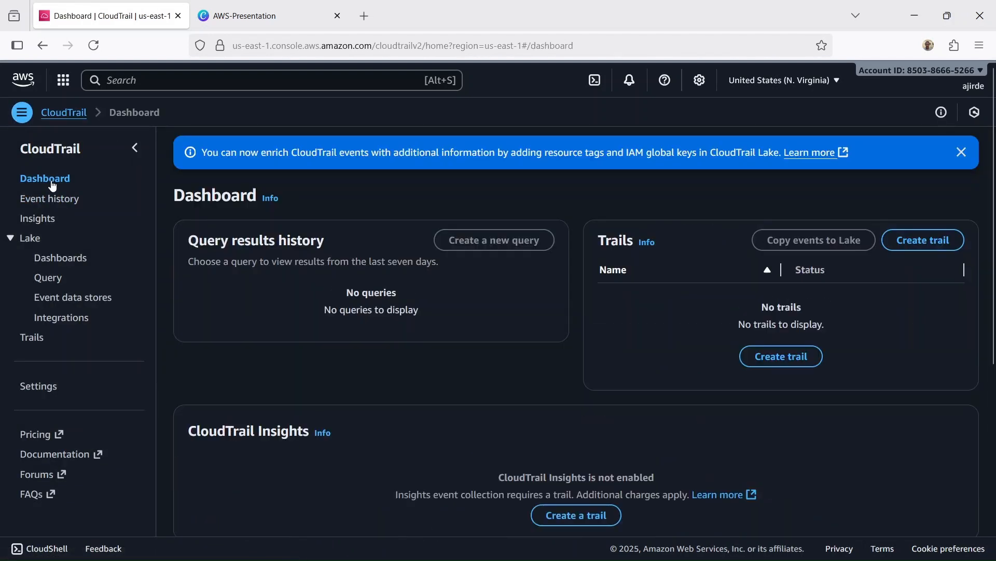
Step: View the recent management events in CloudTrail's event history and dismiss the announcement banner
click(49, 199)
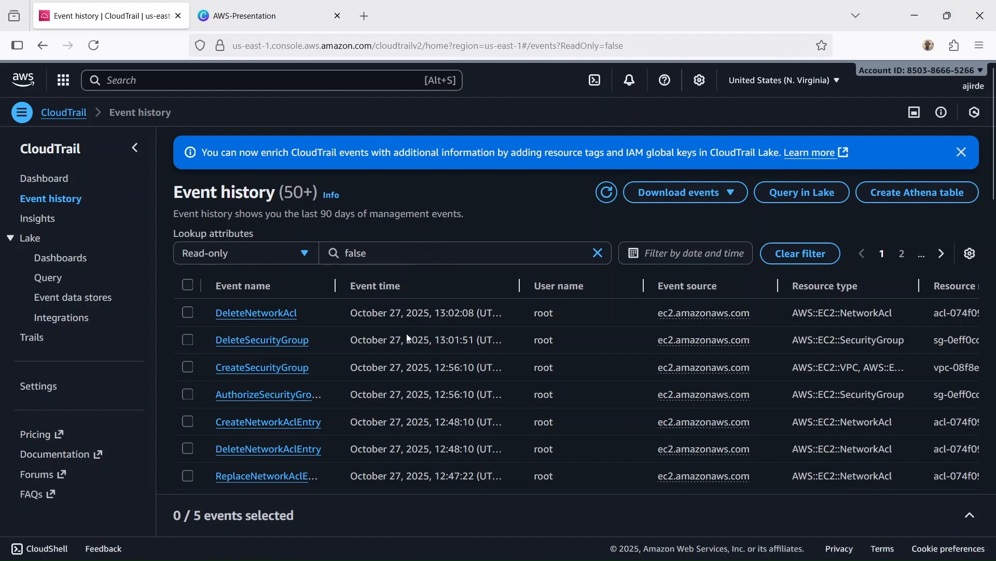
mouse_move(347, 490)
mouse_down()
mouse_move(555, 492)
mouse_move(338, 491)
mouse_up()
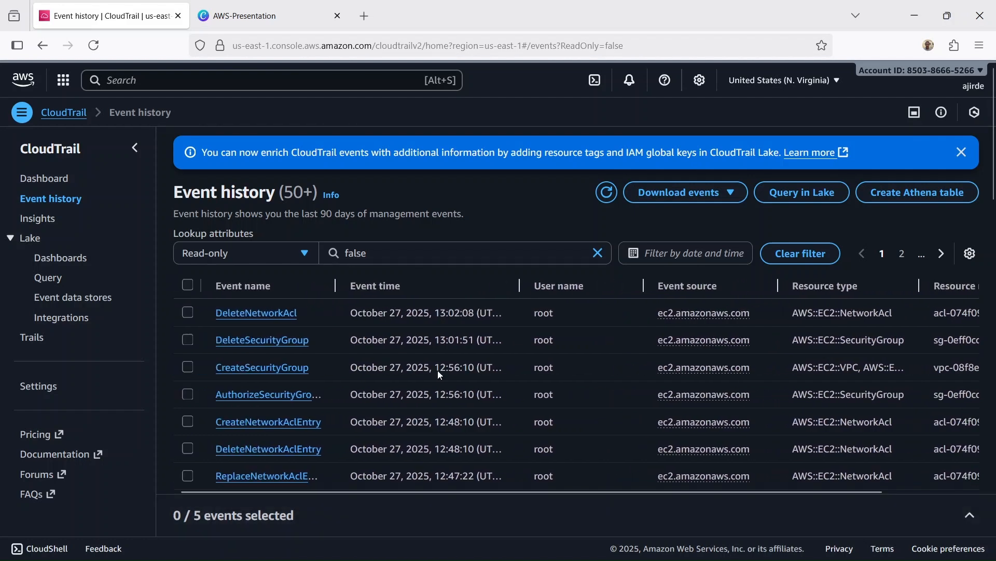
click(962, 152)
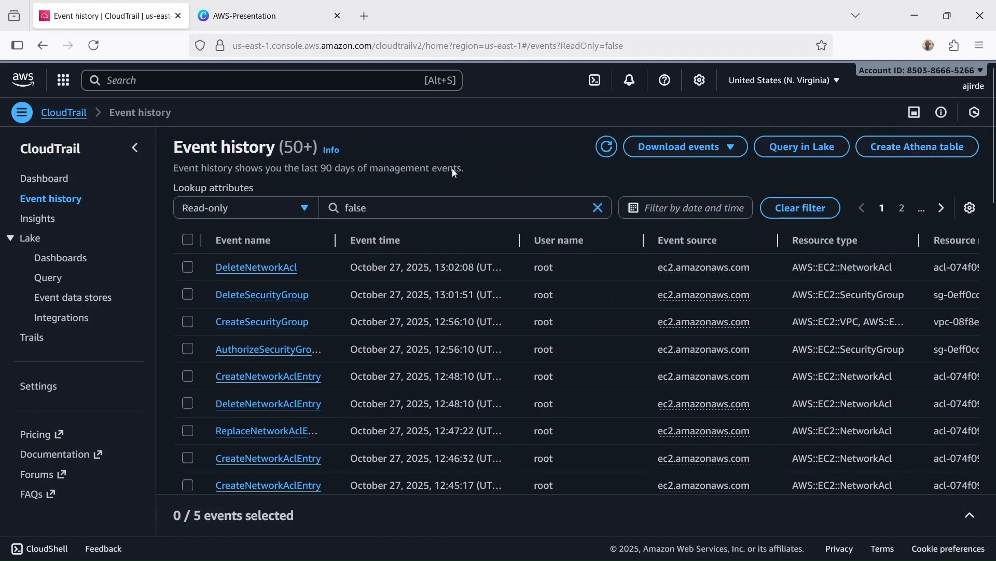
Step: Start creating a new trail from the CloudTrail dashboard and name it Homelab-event
click(47, 177)
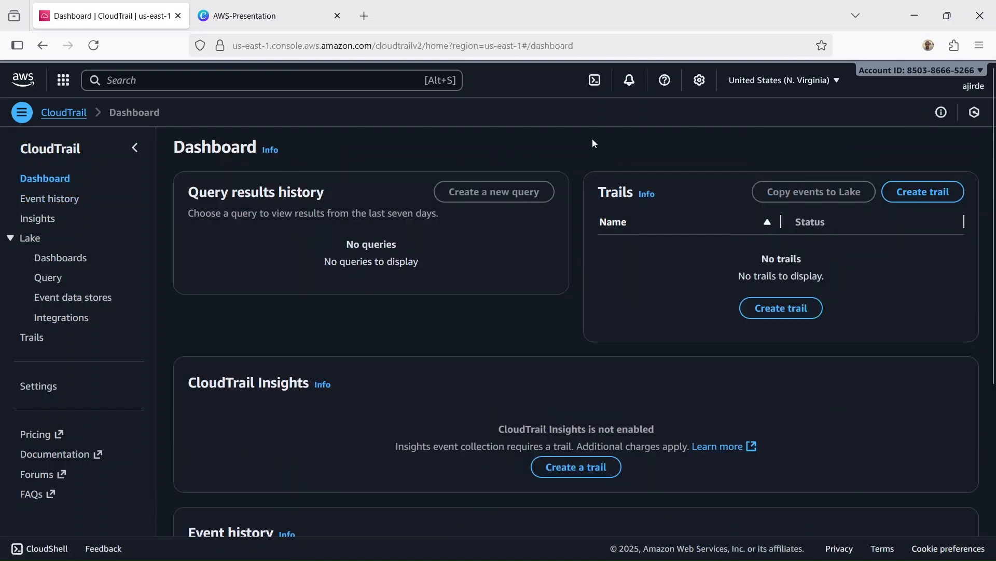
click(790, 311)
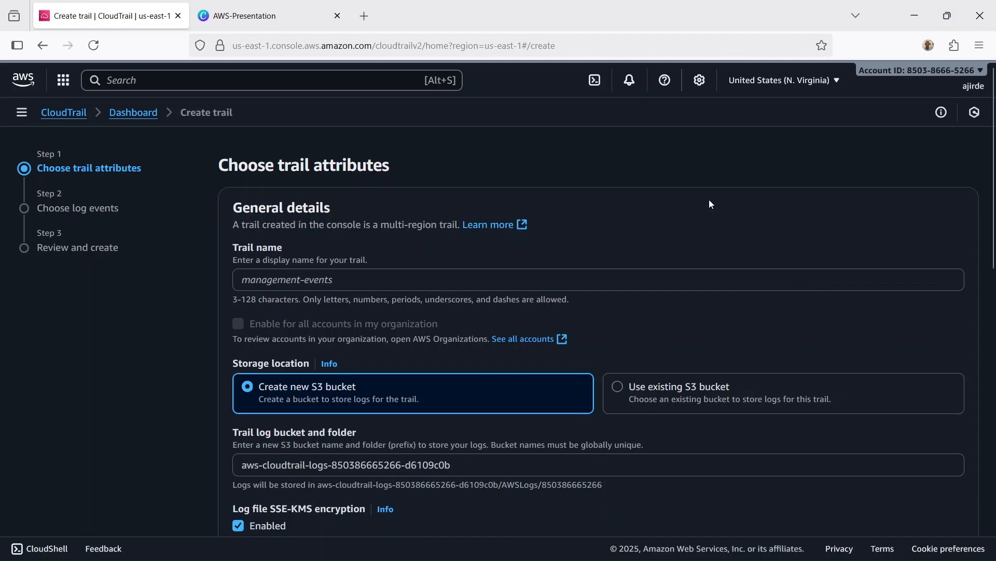
click(574, 282)
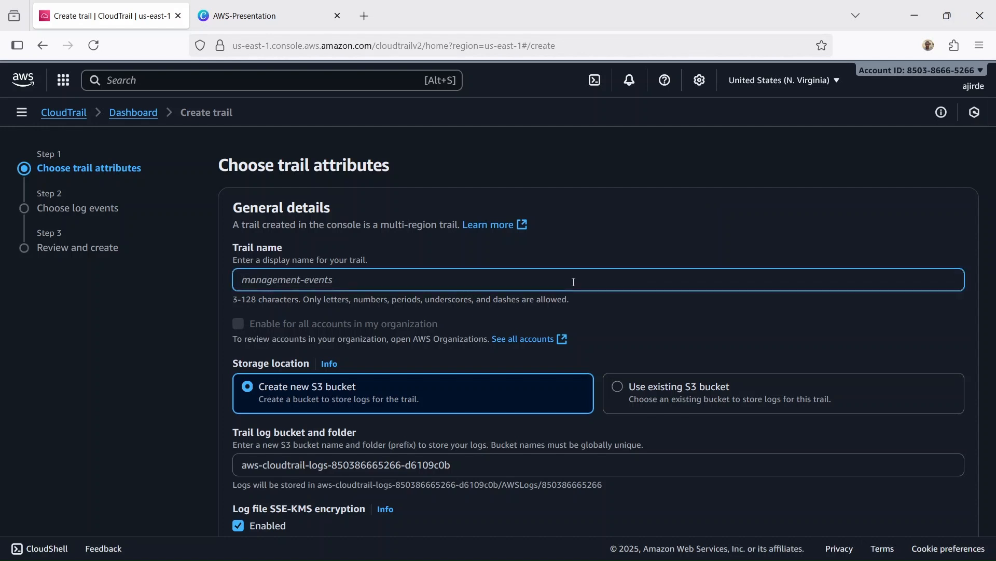
text(Homelab-event)
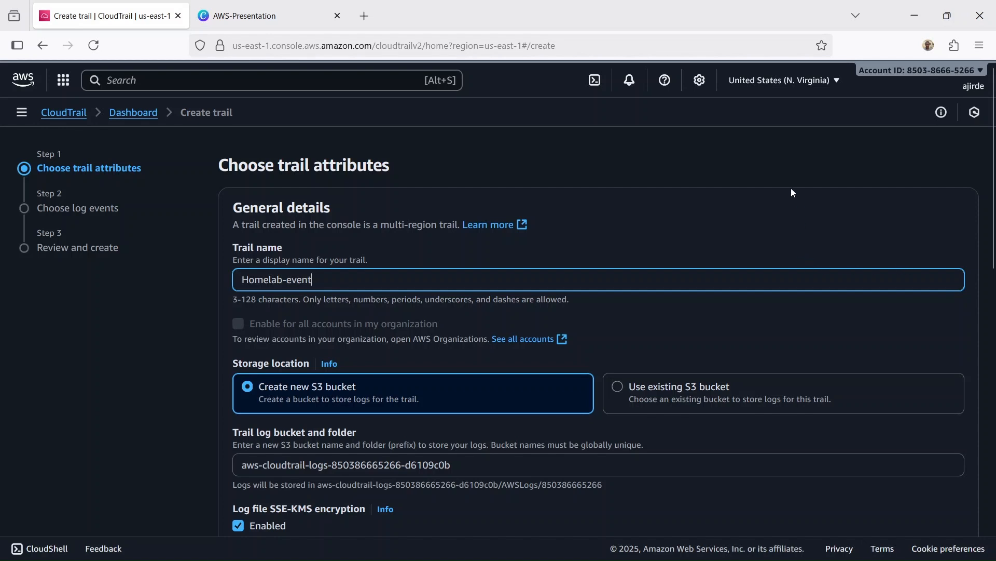
click(745, 189)
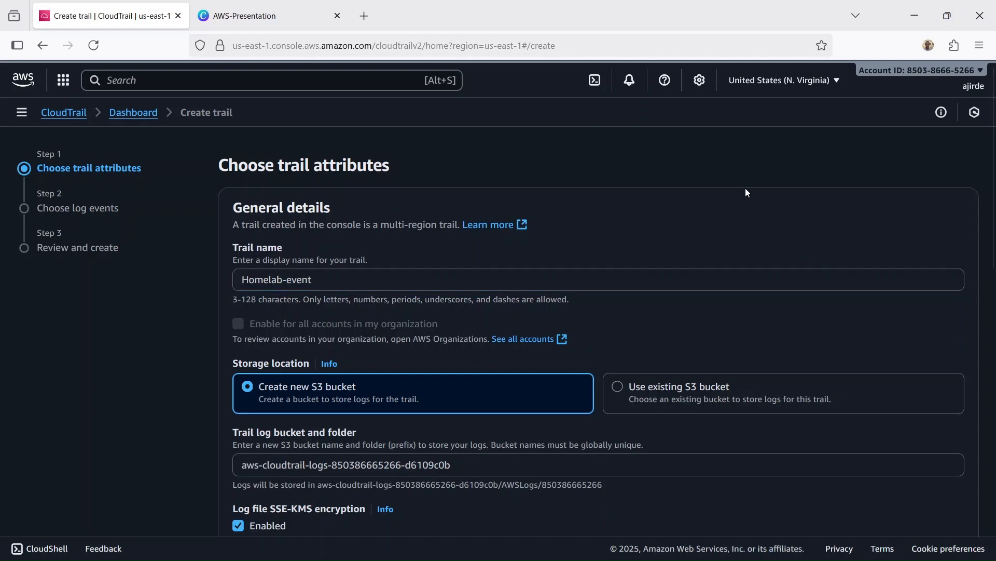
Step: Use a new S3 bucket for the trail's logs and replace the "aws" prefix of its bucket name with "HLE"
scroll(745, 189, down, 2)
scroll(746, 192, down, 2)
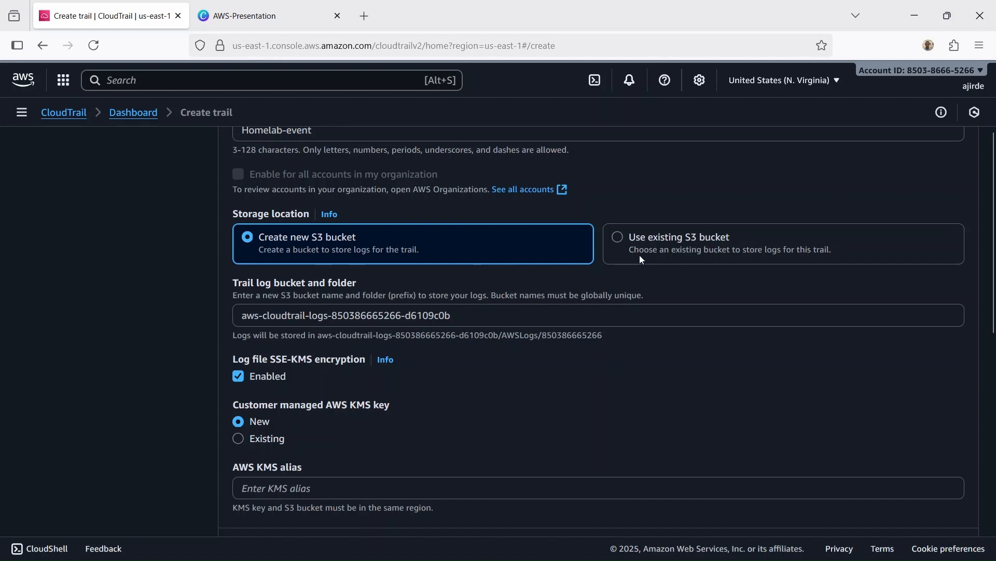
click(643, 236)
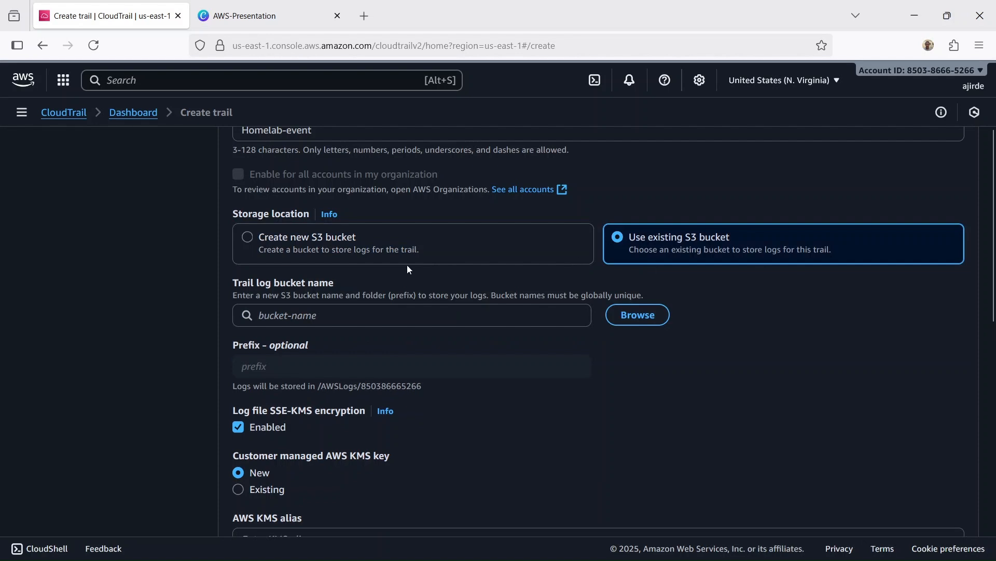
click(313, 245)
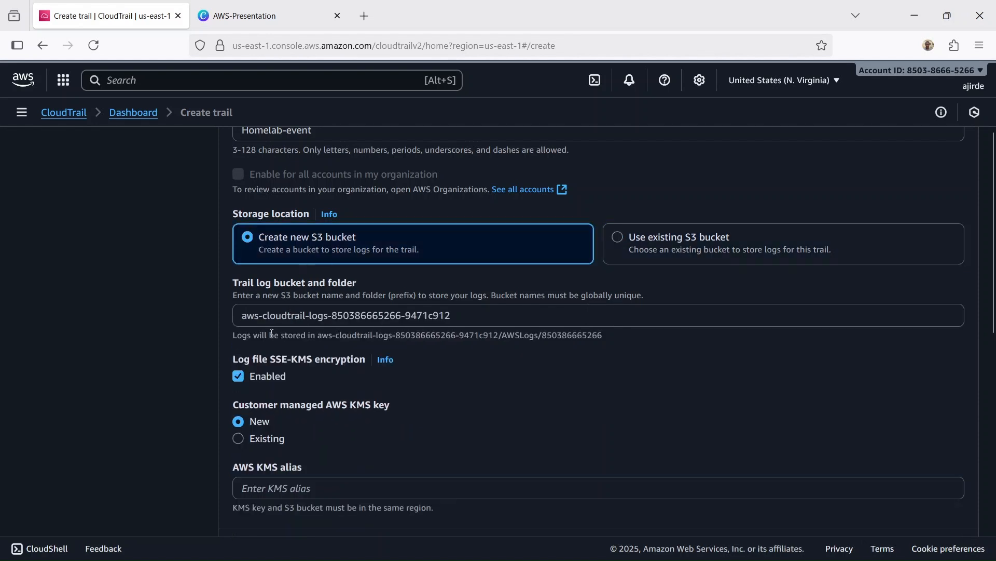
click(258, 317)
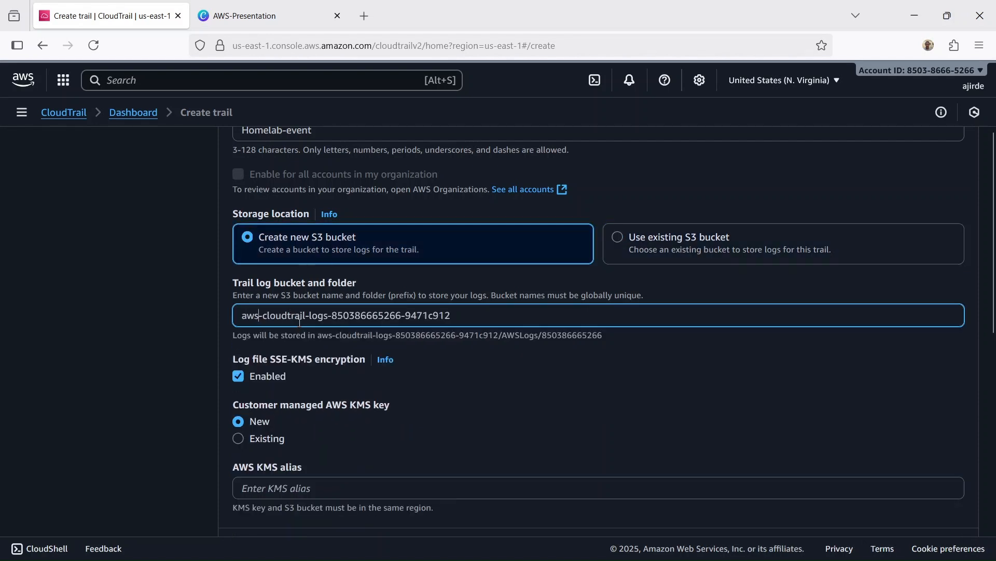
key(BackSpace)
key(BackSpace)
key(BackSpace)
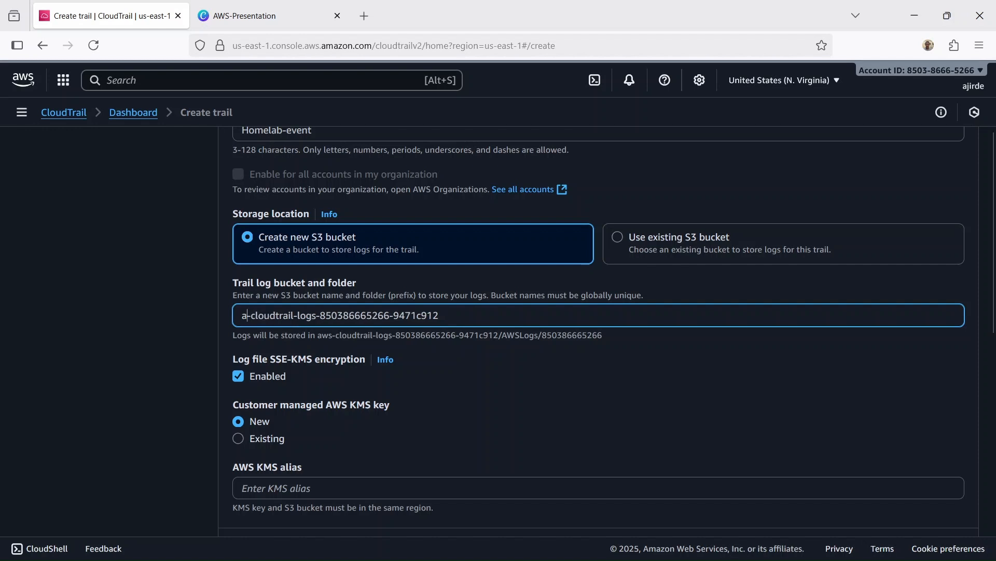
text(HL)
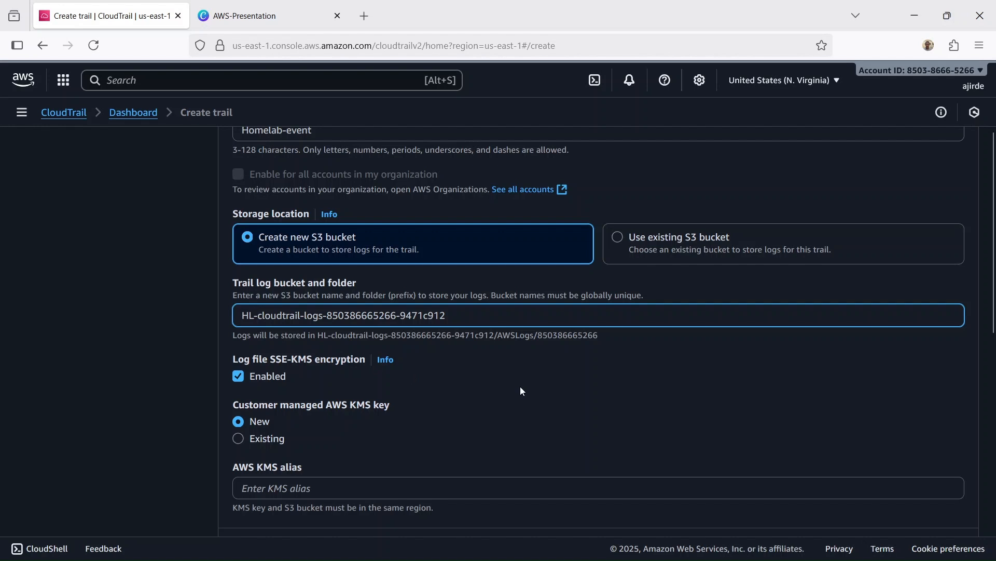
text(E)
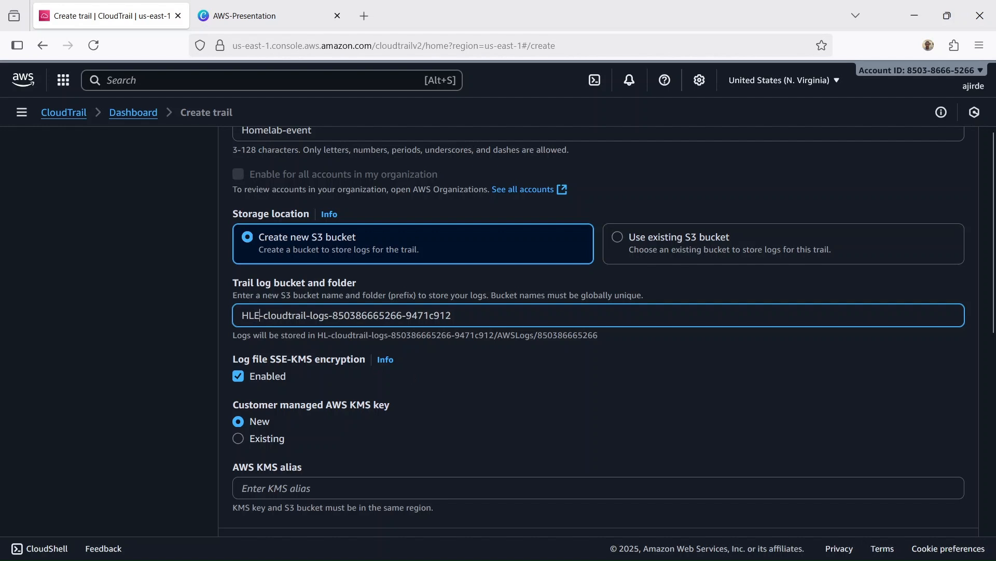
click(585, 377)
scroll(662, 219, up, 2)
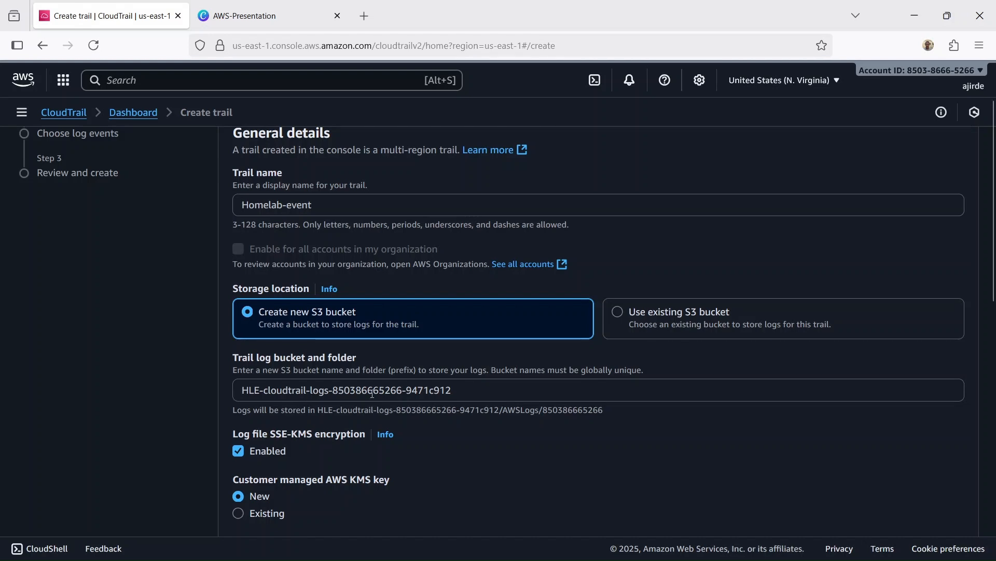
Step: Disable log file SSE-KMS encryption and log file validation for the trail, and continue to the log events
scroll(511, 365, down, 3)
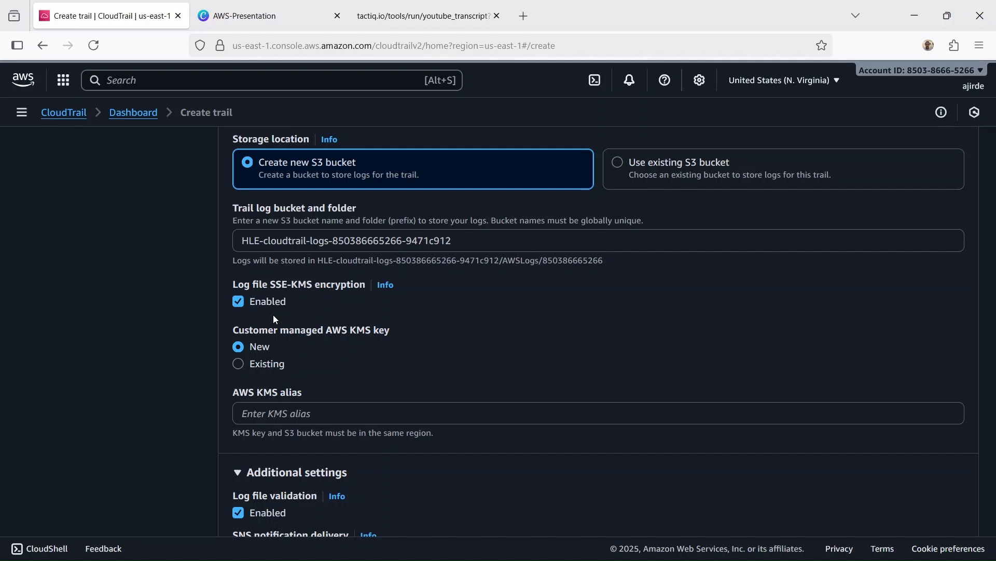
click(238, 302)
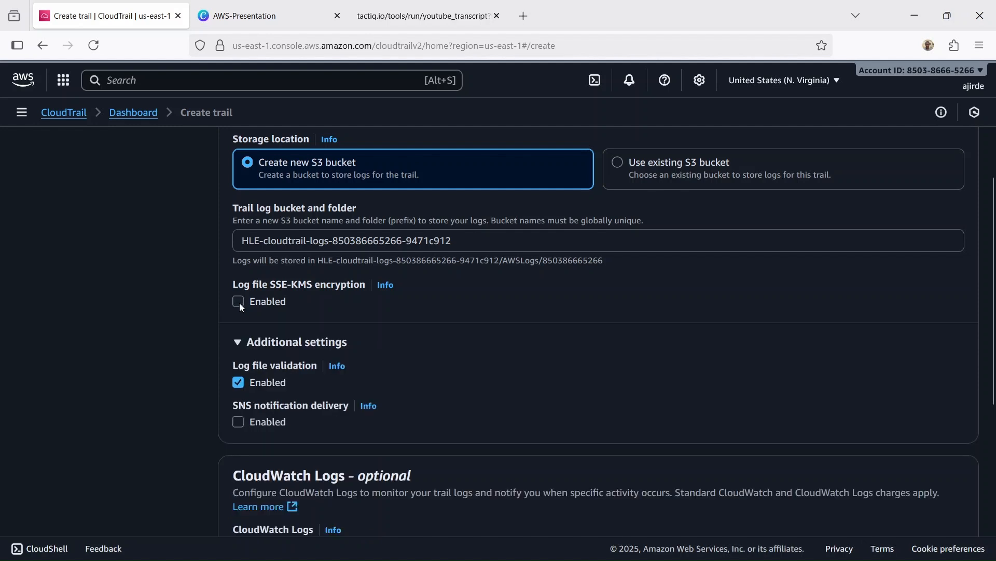
scroll(491, 278, down, 2)
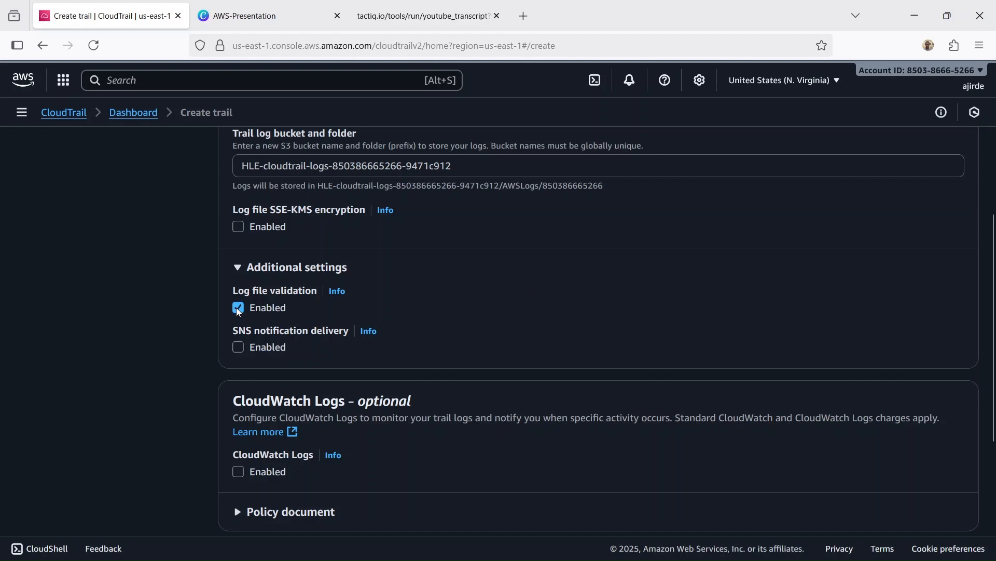
scroll(571, 301, down, 5)
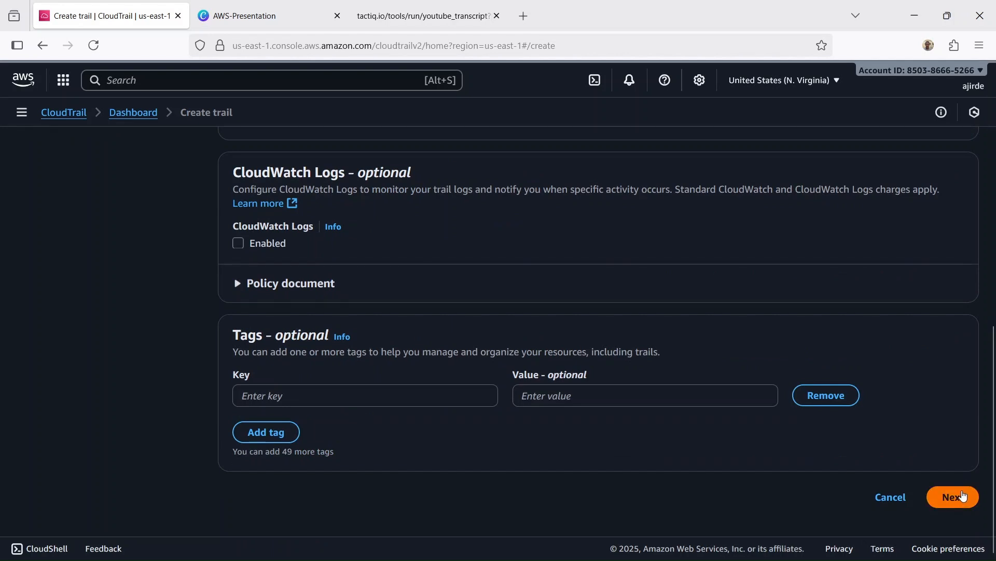
scroll(963, 493, up, 2)
scroll(961, 494, down, 2)
click(961, 494)
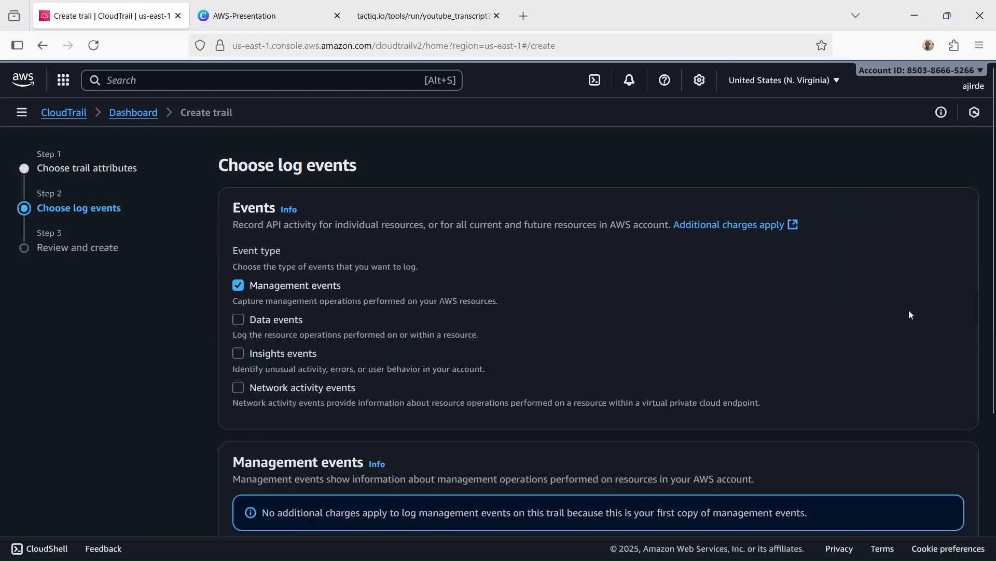
Step: Accept management events with read and write API activity, review the trail settings and create the trail
scroll(911, 315, down, 3)
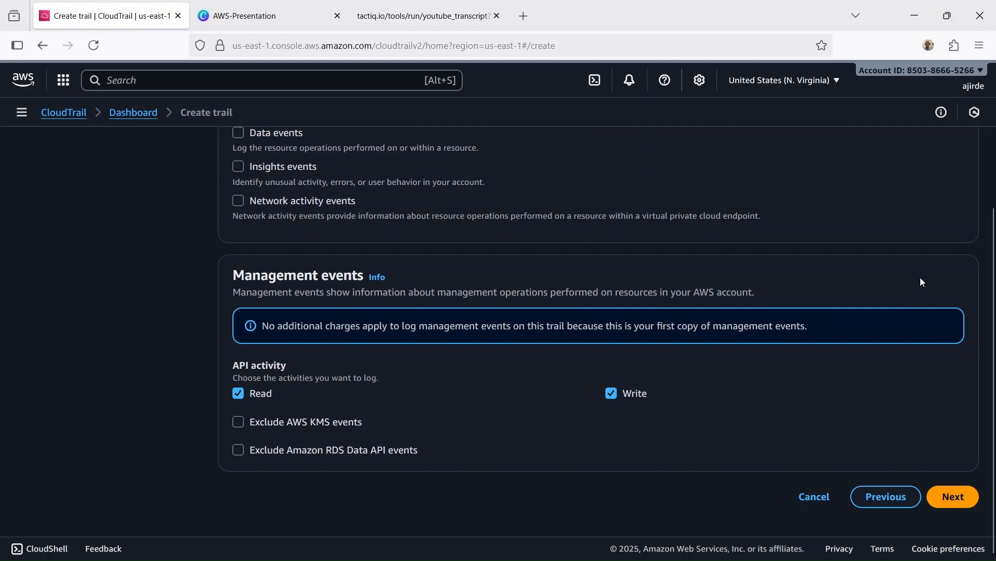
click(954, 498)
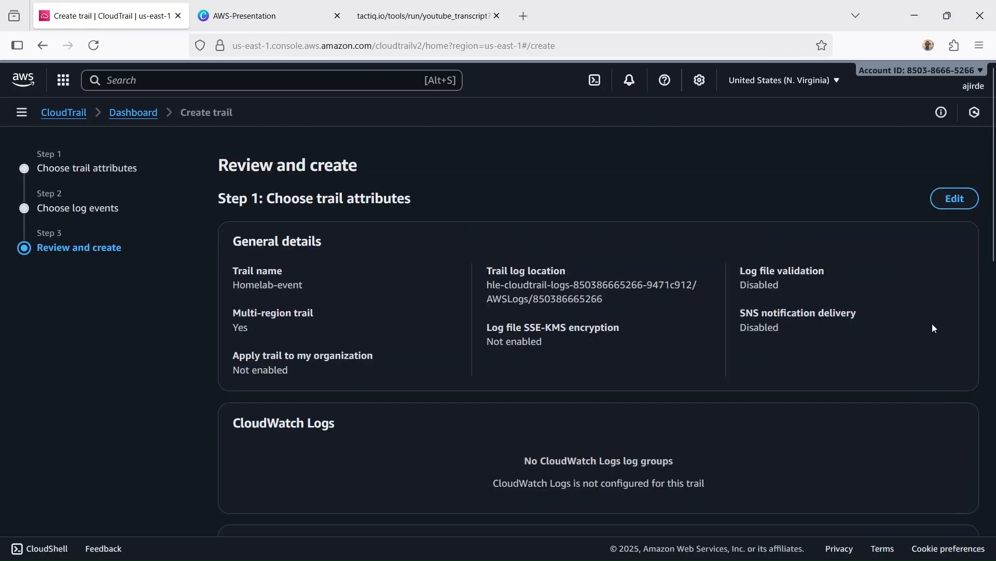
scroll(933, 327, down, 10)
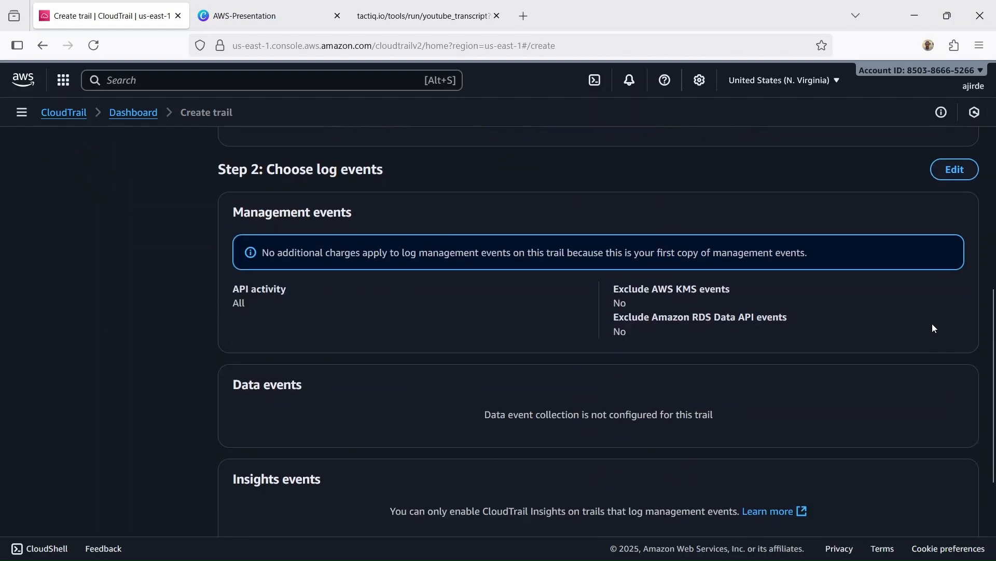
scroll(933, 328, down, 3)
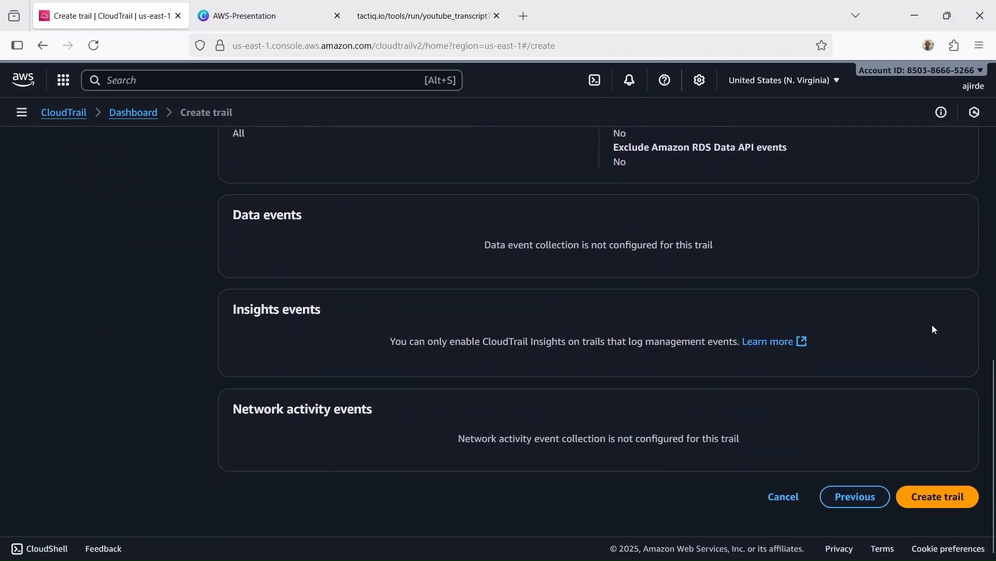
click(941, 506)
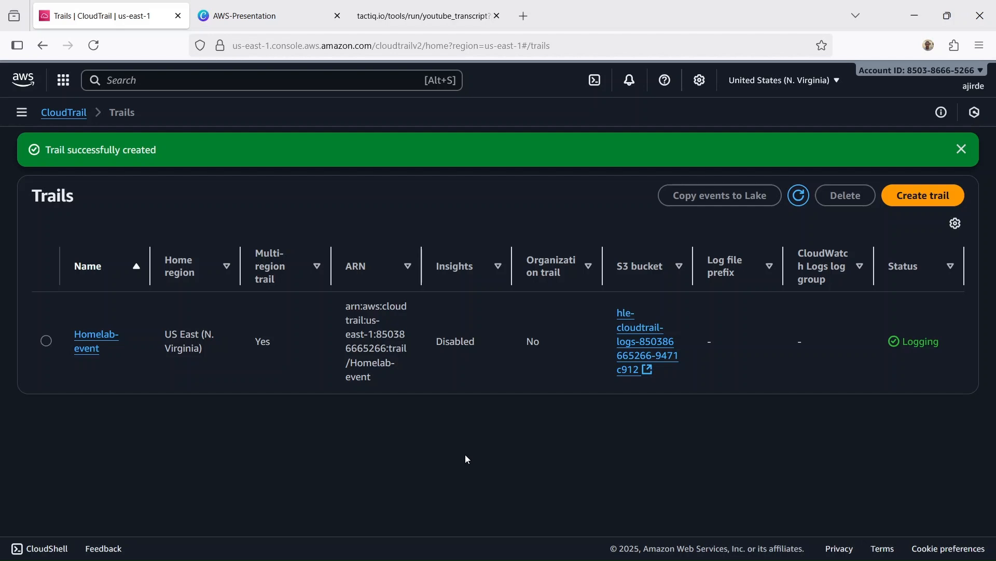
Step: Open the Homelab-event trail's details and check when the last log file was delivered
click(85, 342)
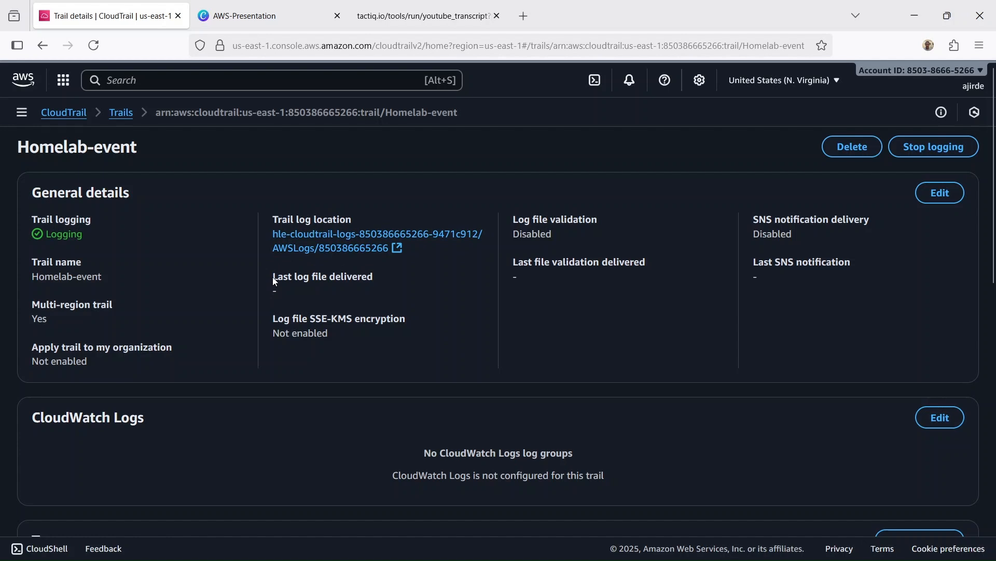
drag(273, 278, 402, 279)
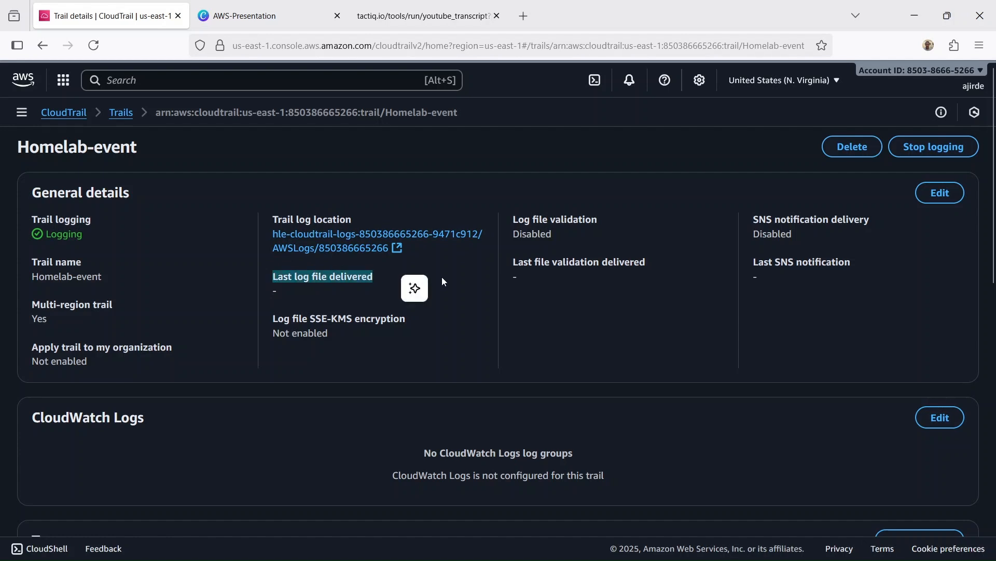
click(444, 280)
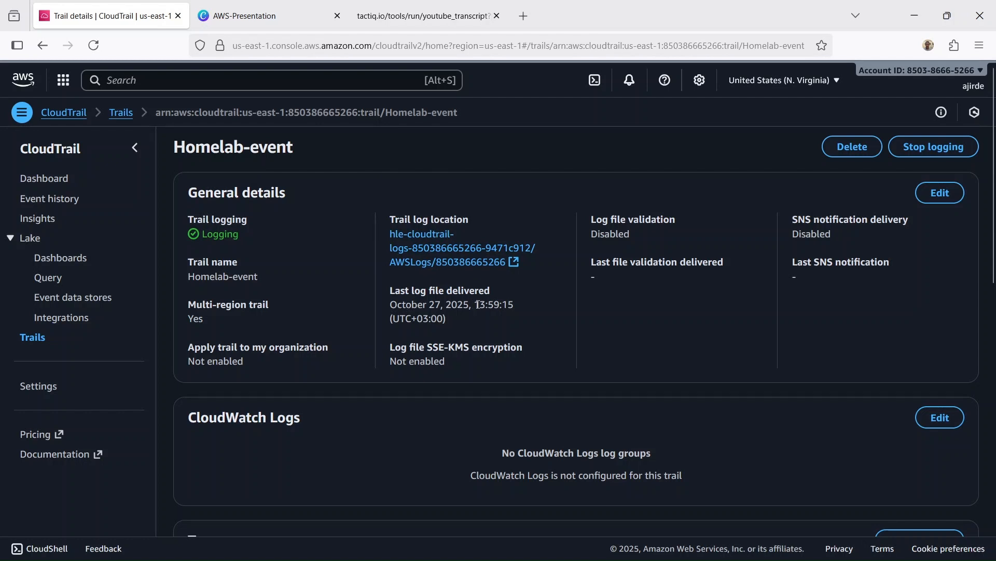
Step: Go to the S3 service and open the trail's log bucket starting with hle-cloudtrail-logs
click(320, 85)
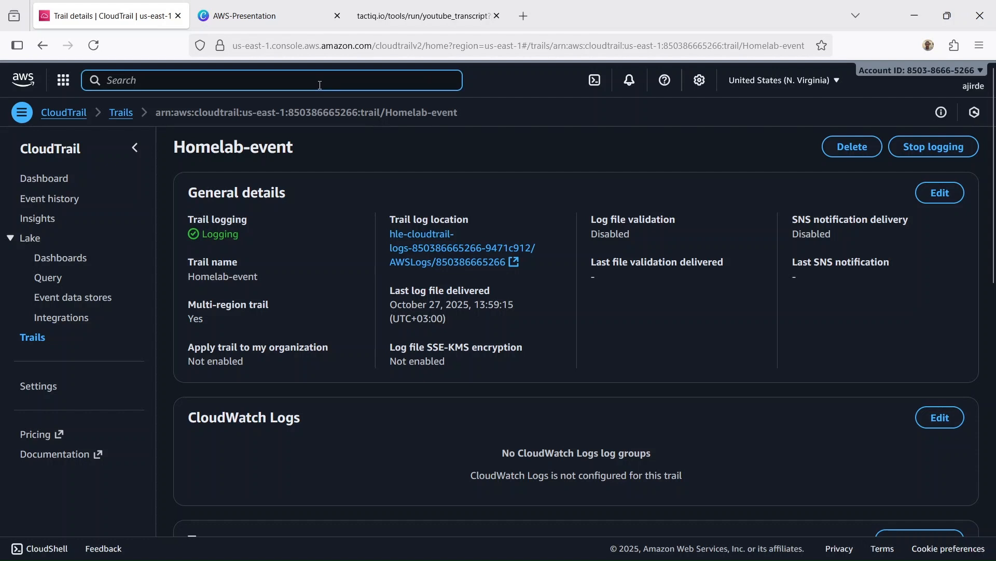
text(s3)
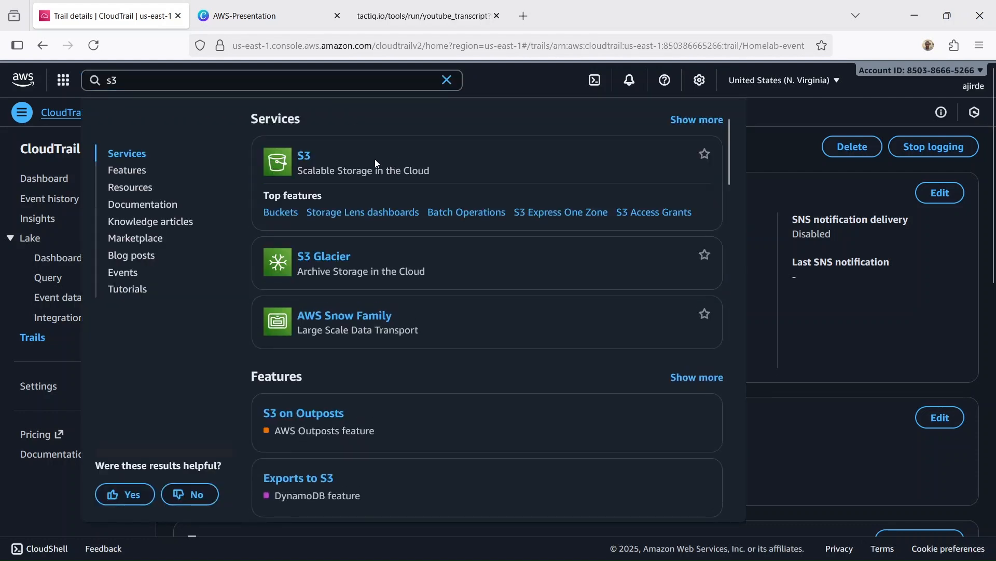
click(314, 157)
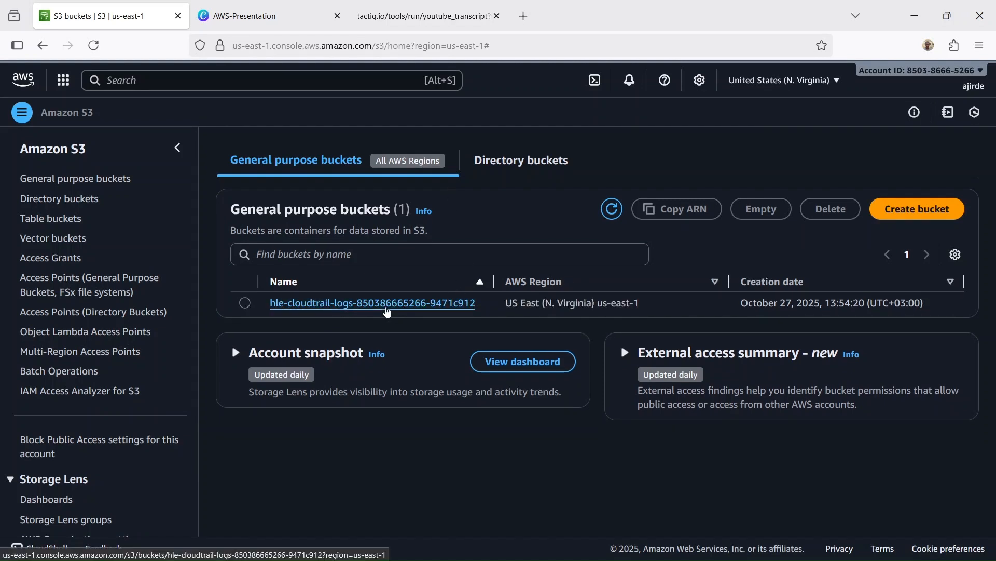
click(363, 303)
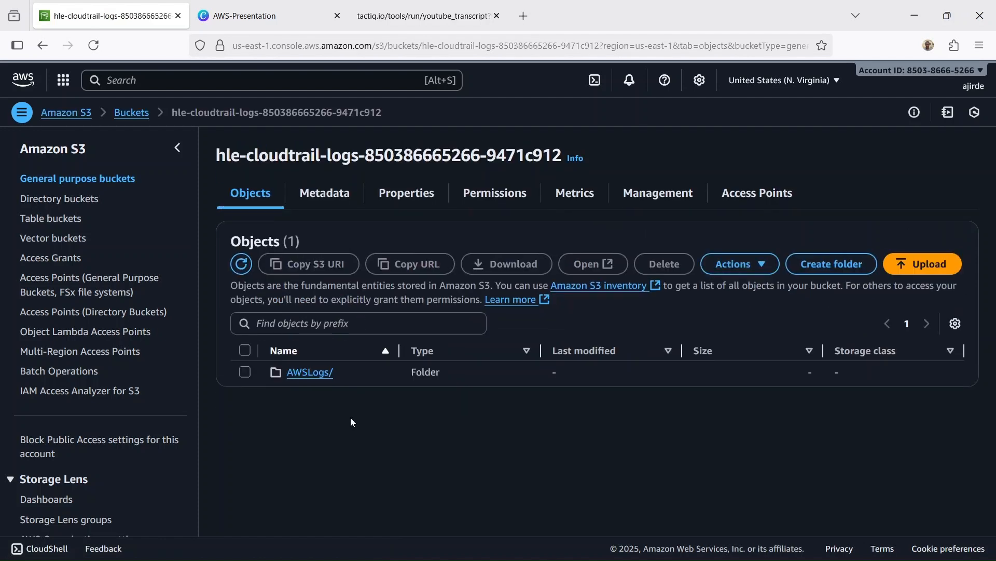
Step: Browse the bucket through AWSLogs, the account folder, CloudTrail and us-east-1 to the log files in 2025/10/27
click(314, 373)
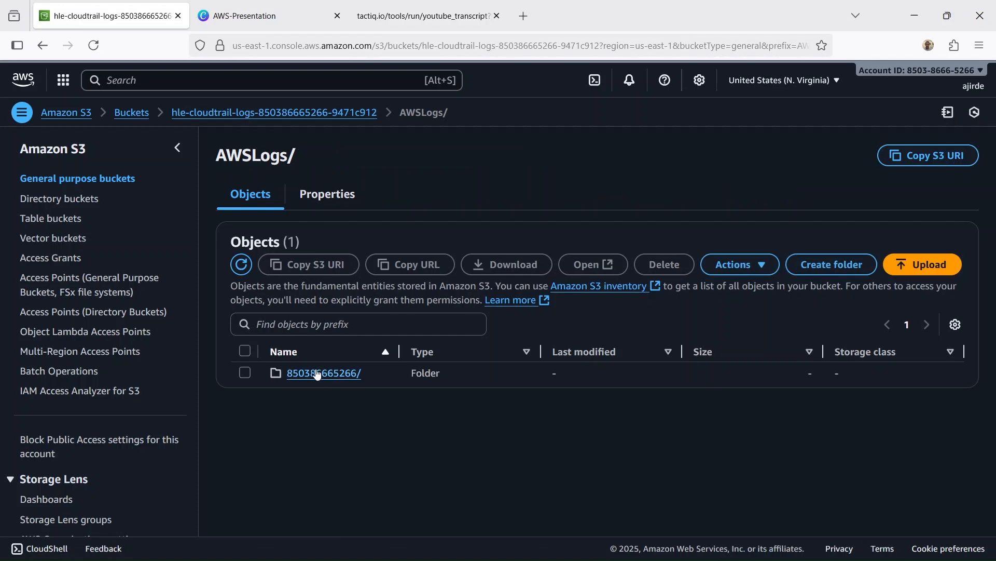
click(316, 372)
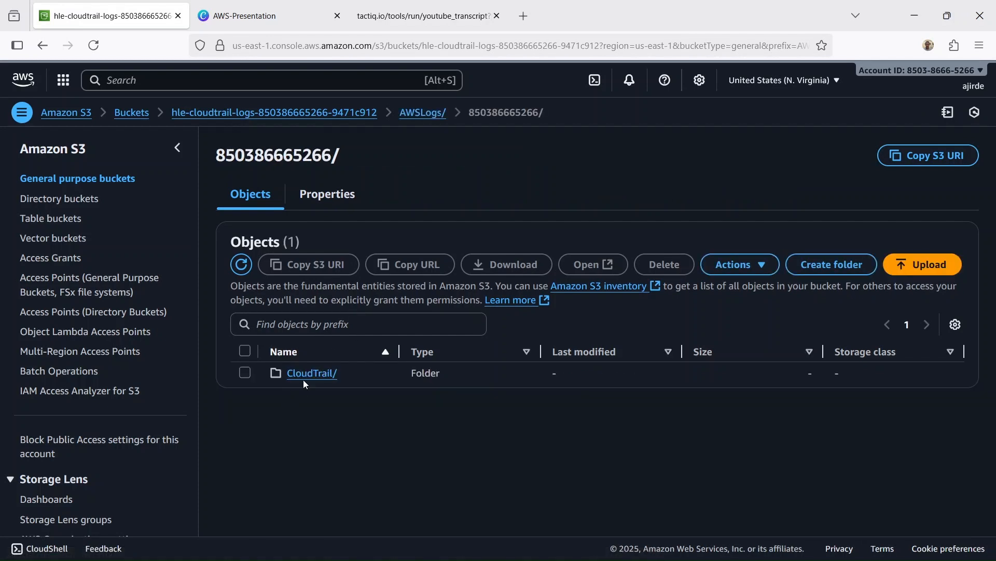
click(312, 373)
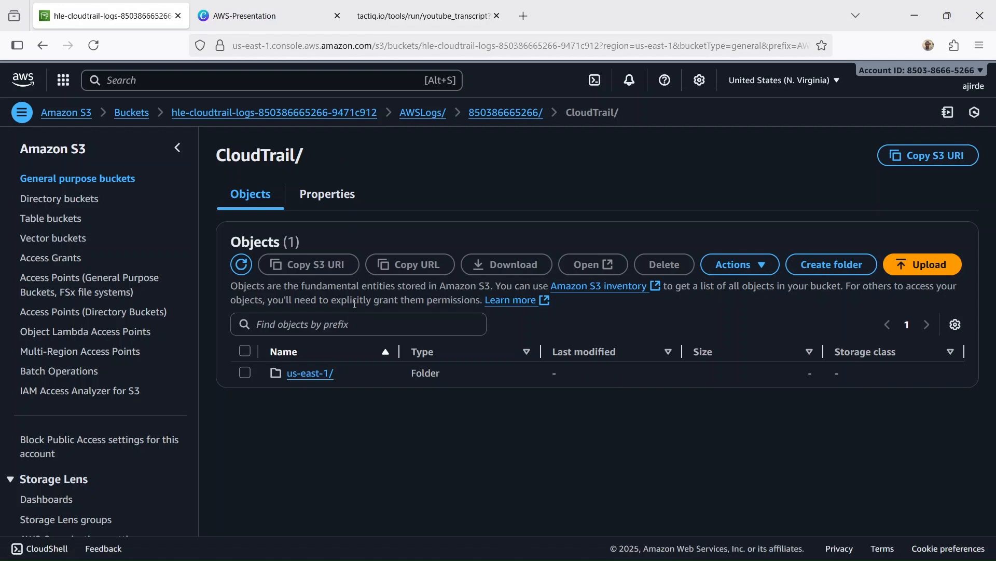
click(305, 378)
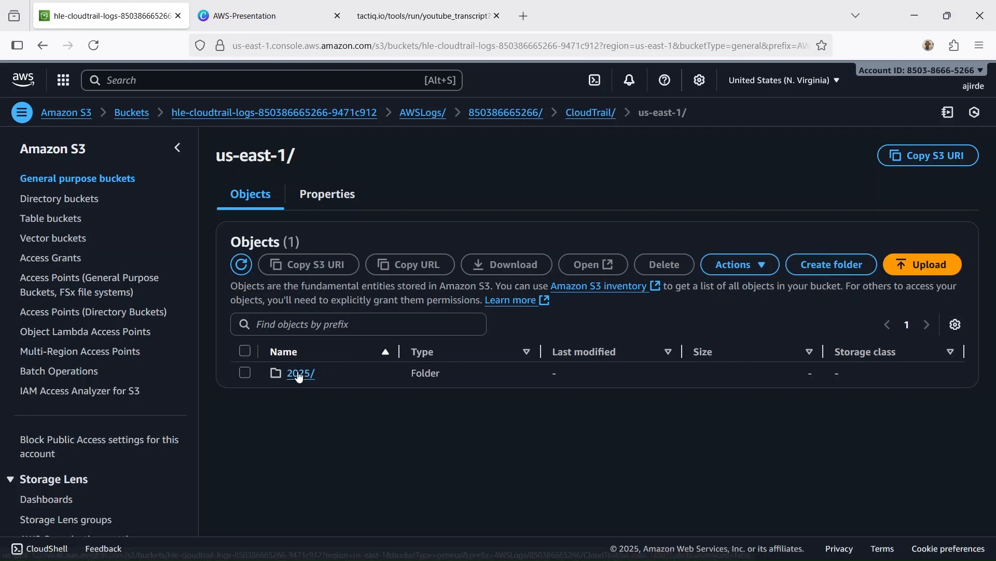
click(294, 373)
click(294, 374)
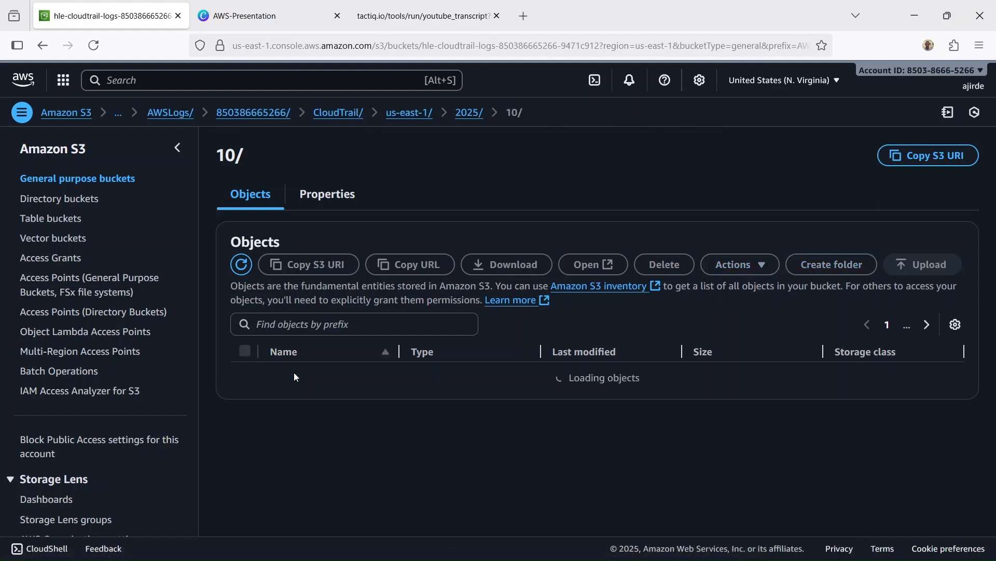
click(294, 373)
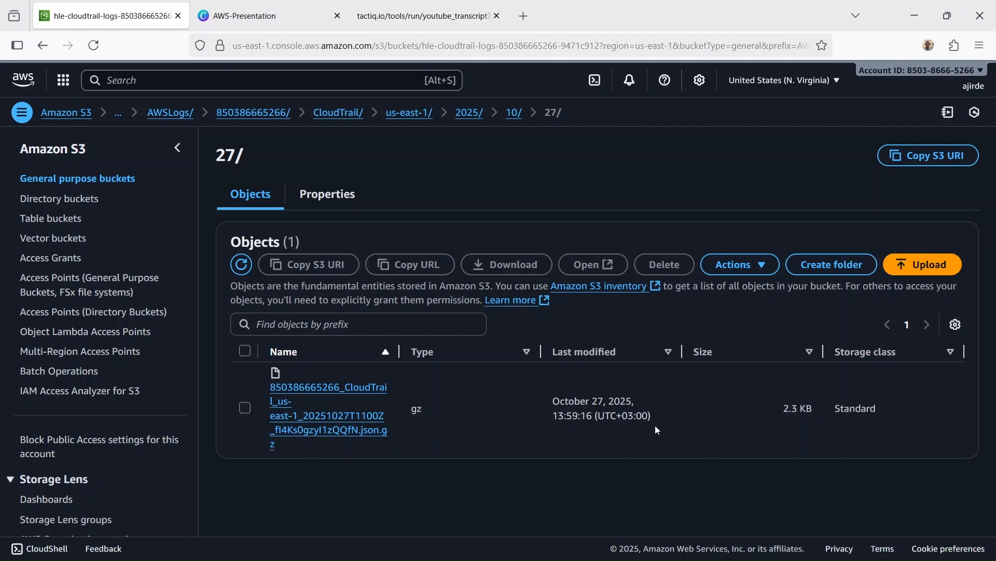
Step: Return to the CloudTrail dashboard and review the recent events in its event history
click(286, 78)
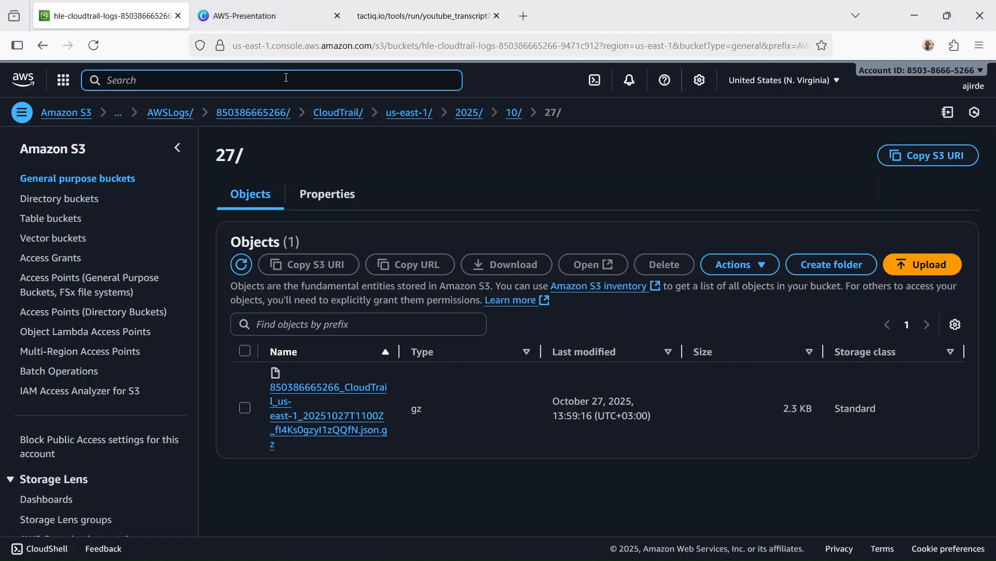
text(clo)
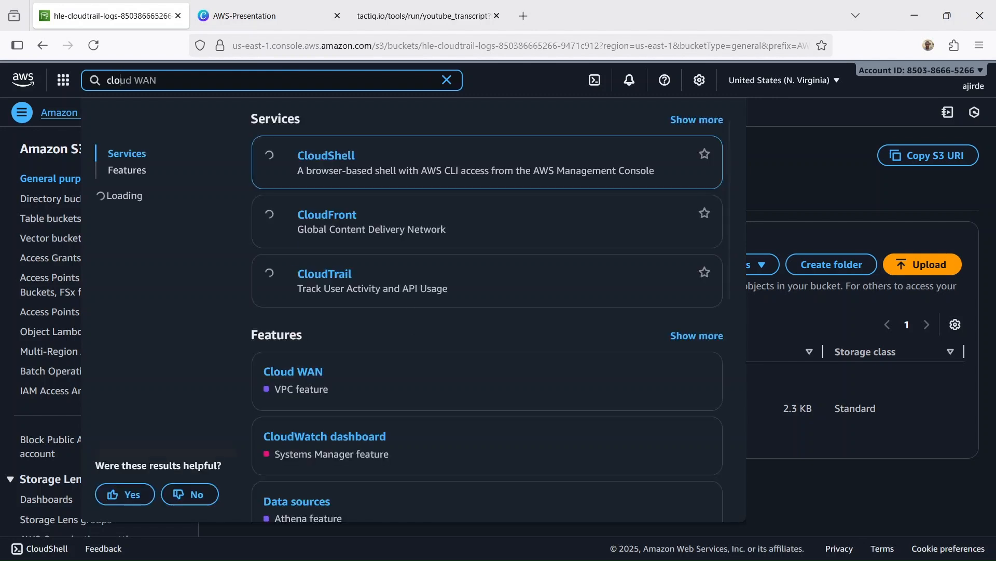
click(326, 277)
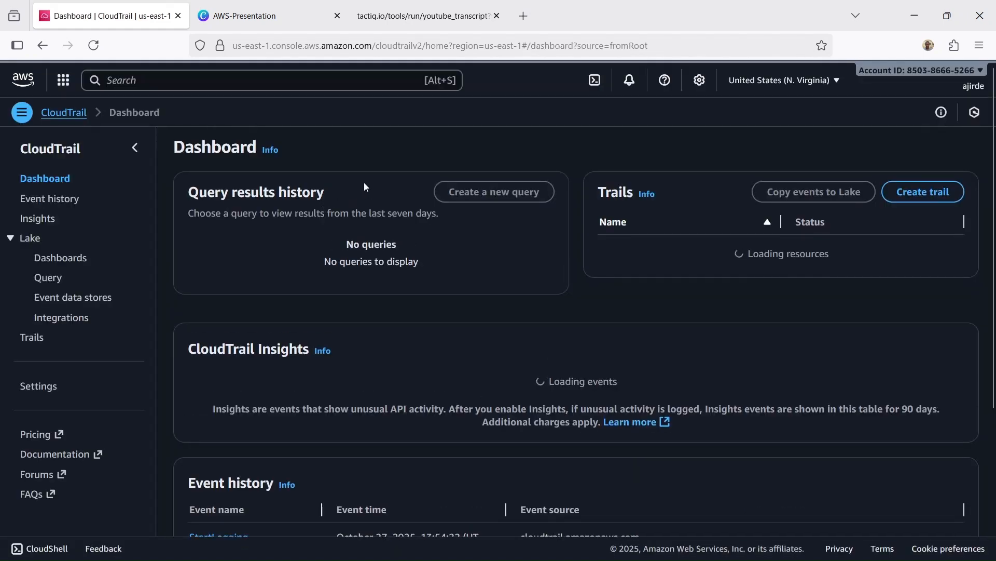
scroll(365, 187, down, 4)
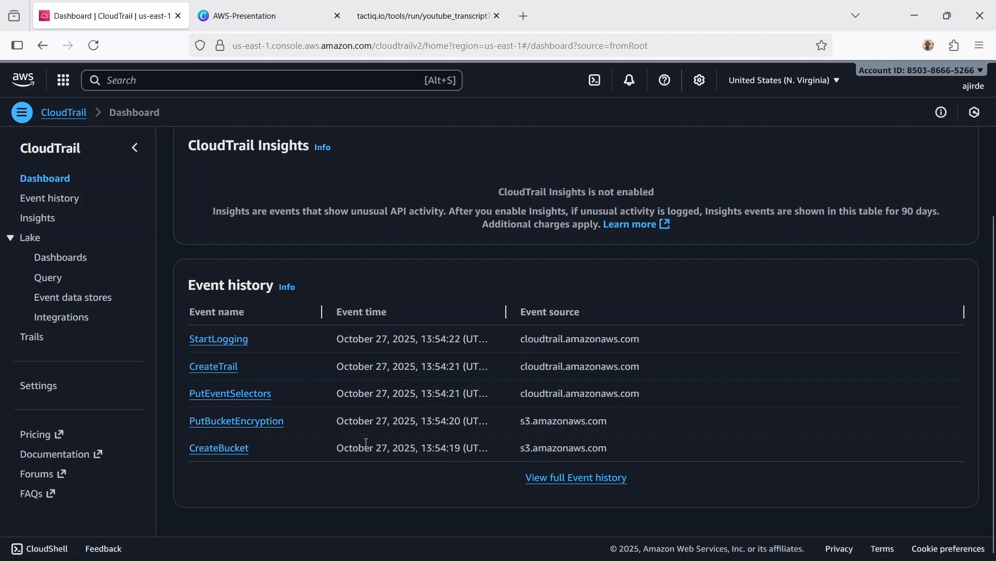
Step: Go to the EC2 service and open its list of instances
click(334, 74)
text(ec2)
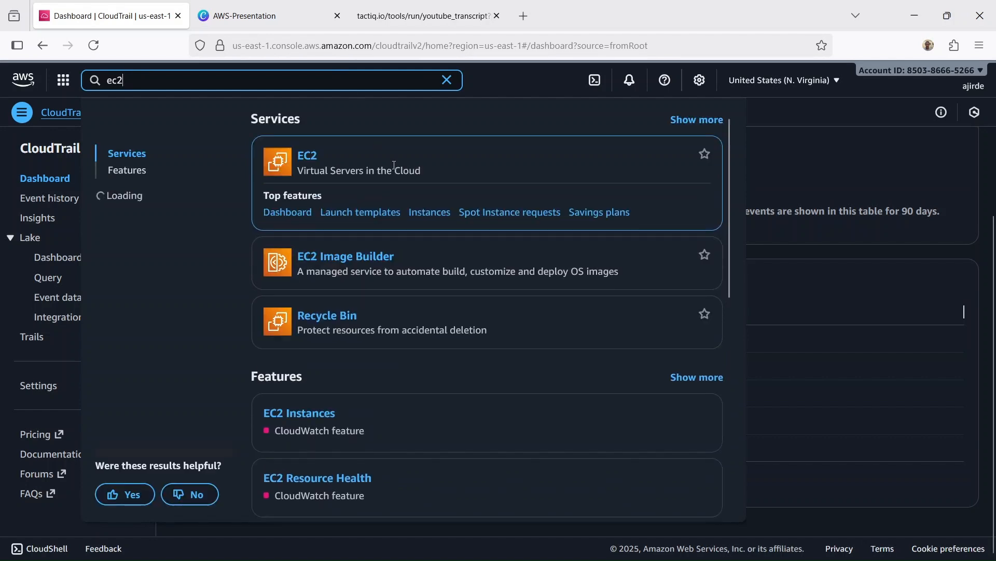
click(309, 158)
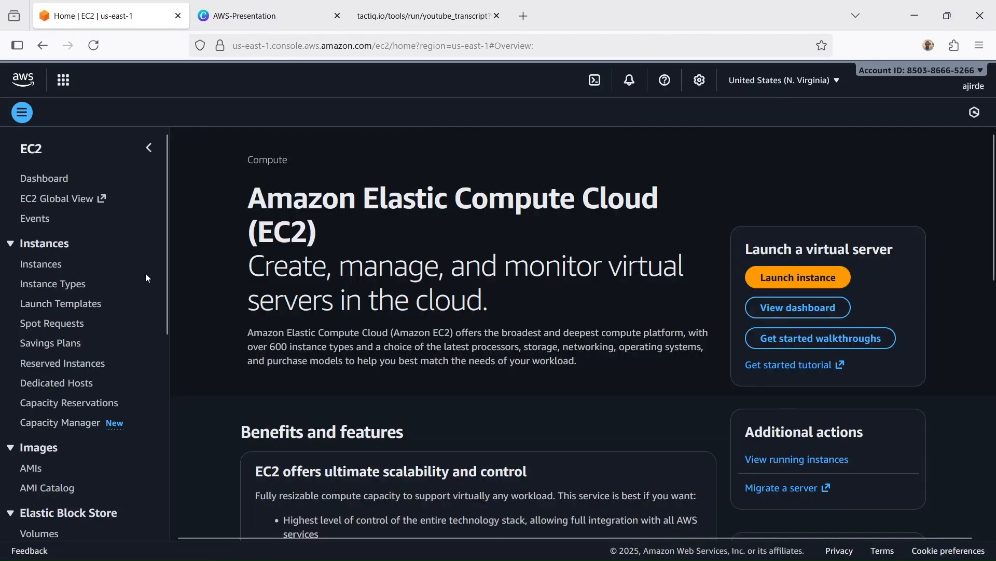
click(40, 264)
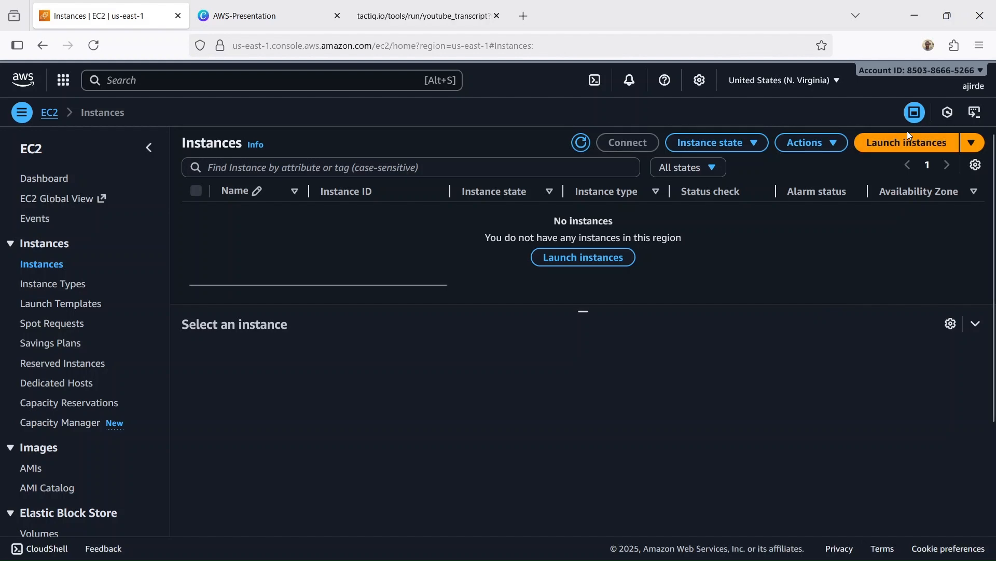
Step: Start the launch of a new instance and name it test-Ec2
click(905, 150)
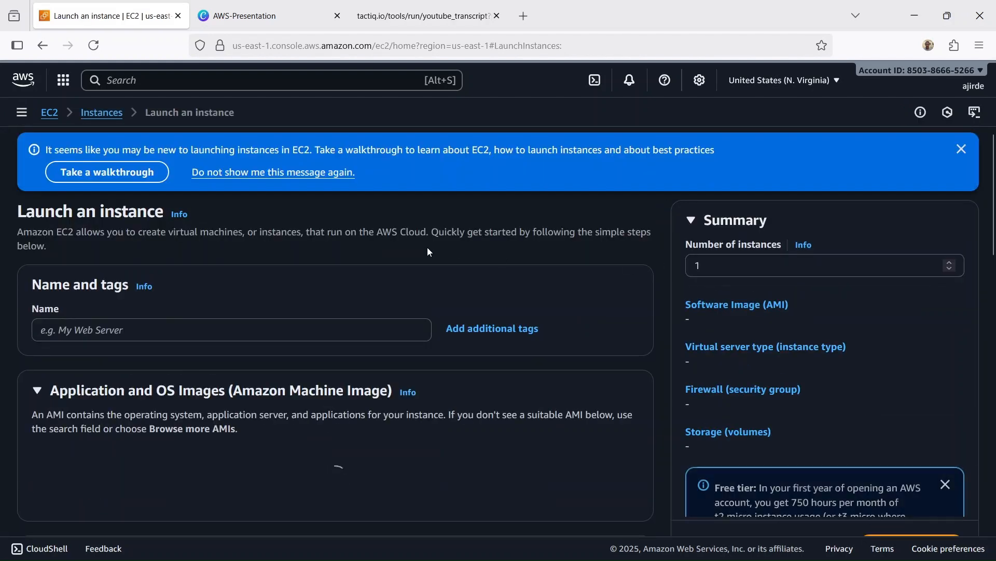
click(357, 330)
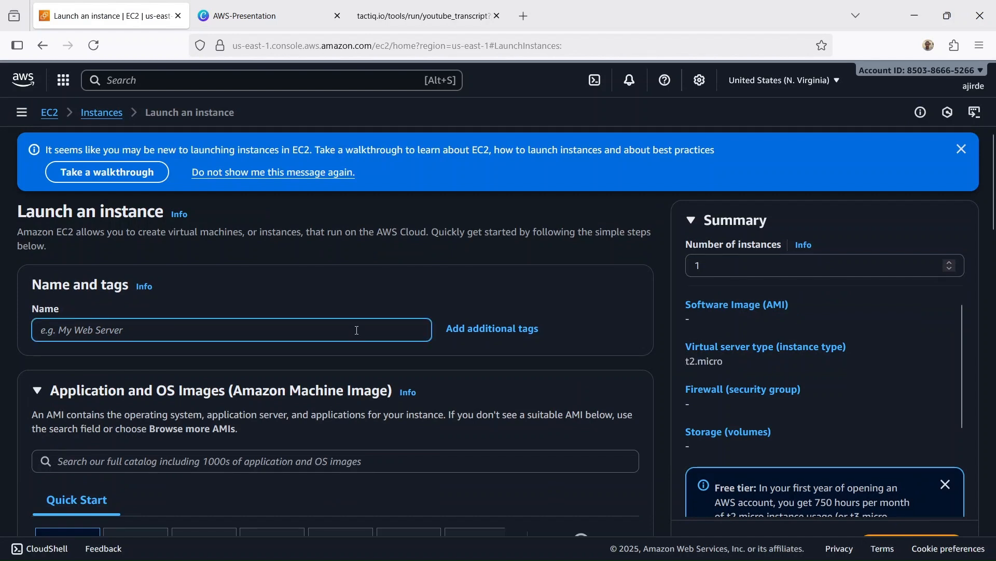
text(test-)
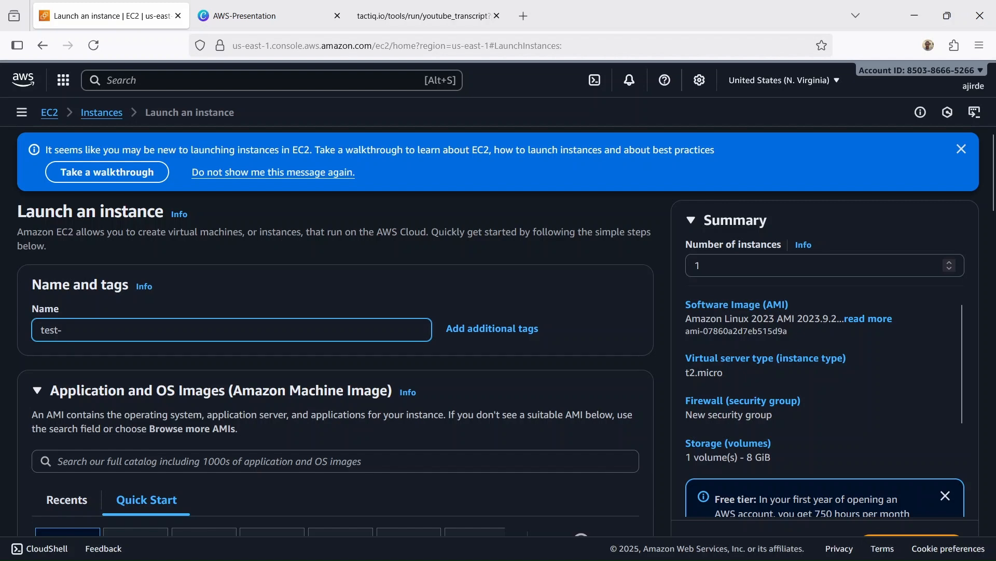
text(Ec2)
Step: Keep the default Amazon Linux image and set the instance to proceed without a key pair
scroll(357, 298, down, 5)
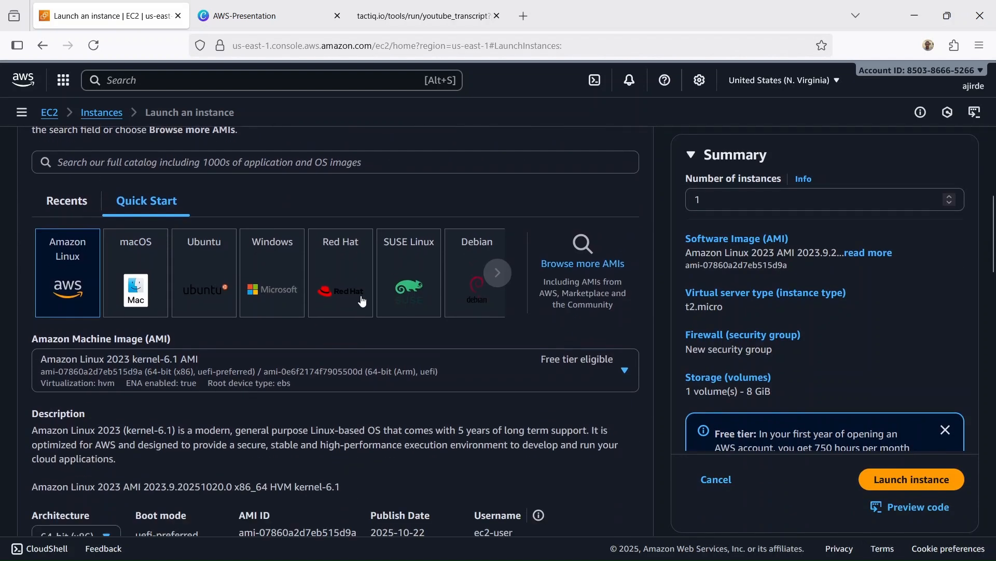
scroll(360, 300, down, 6)
scroll(362, 300, down, 4)
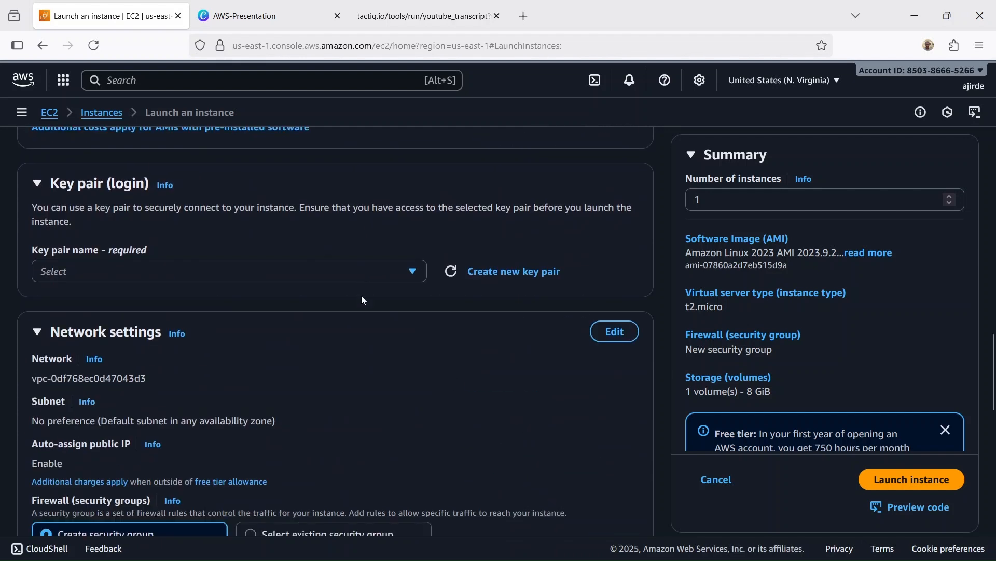
scroll(401, 279, down, 3)
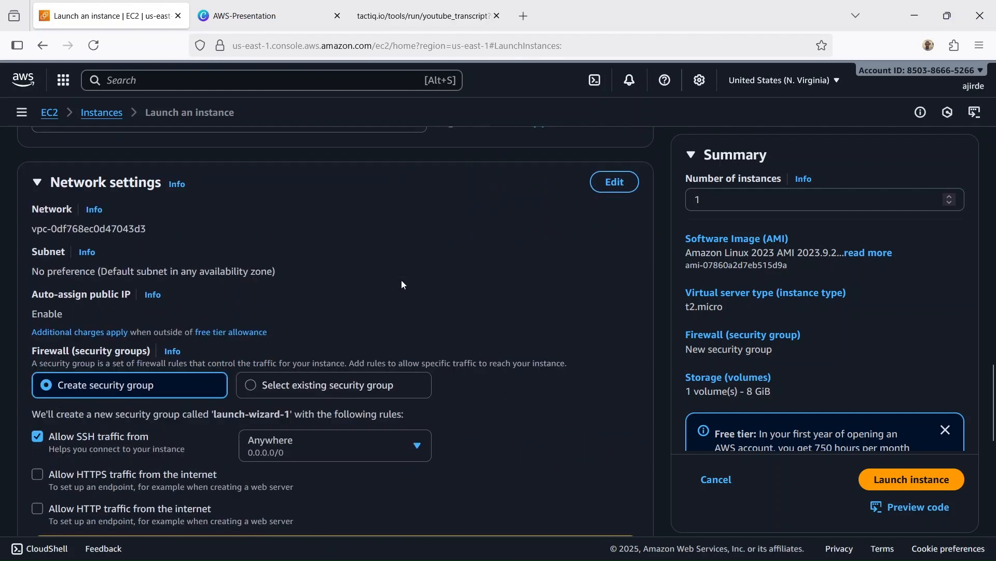
scroll(400, 279, up, 3)
click(413, 272)
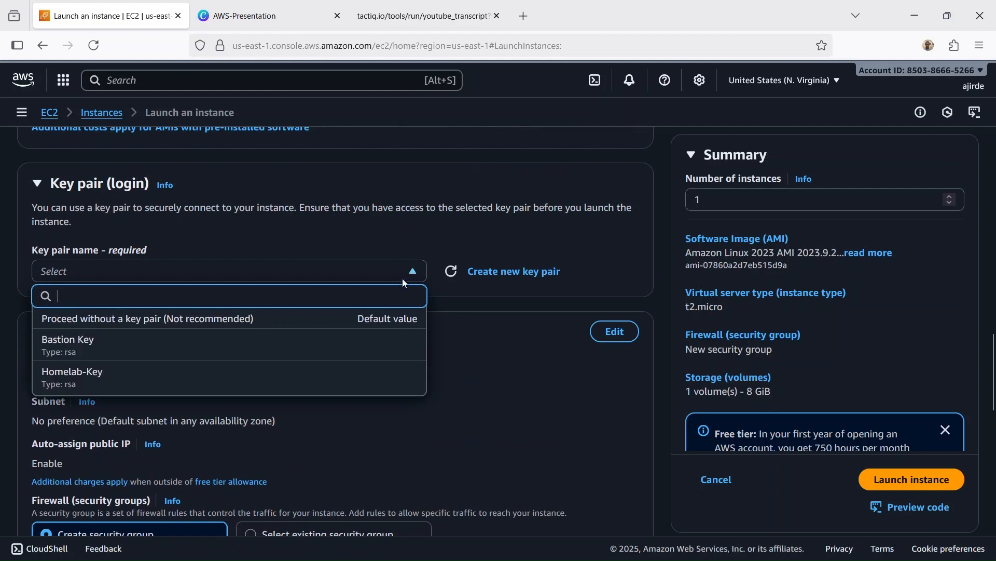
click(344, 319)
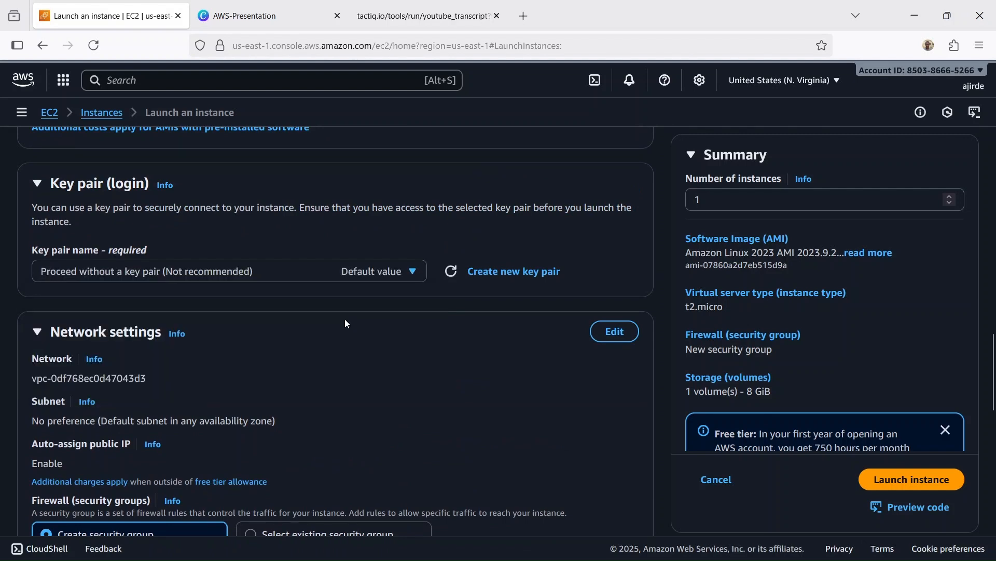
Step: Launch the instance with the default network and storage settings, and check its state in a refreshed instances list
scroll(379, 318, down, 4)
scroll(488, 308, down, 4)
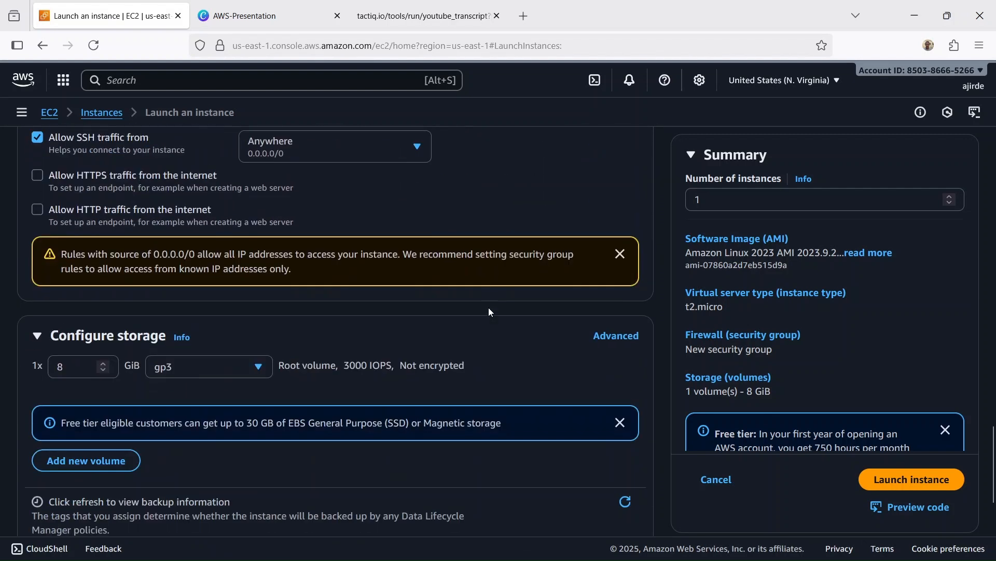
scroll(489, 312, down, 3)
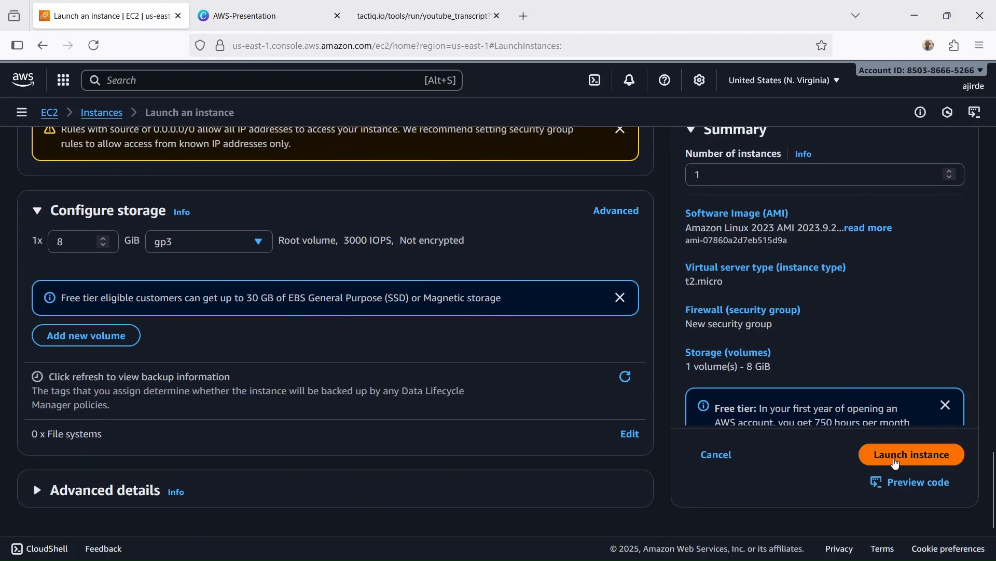
click(897, 462)
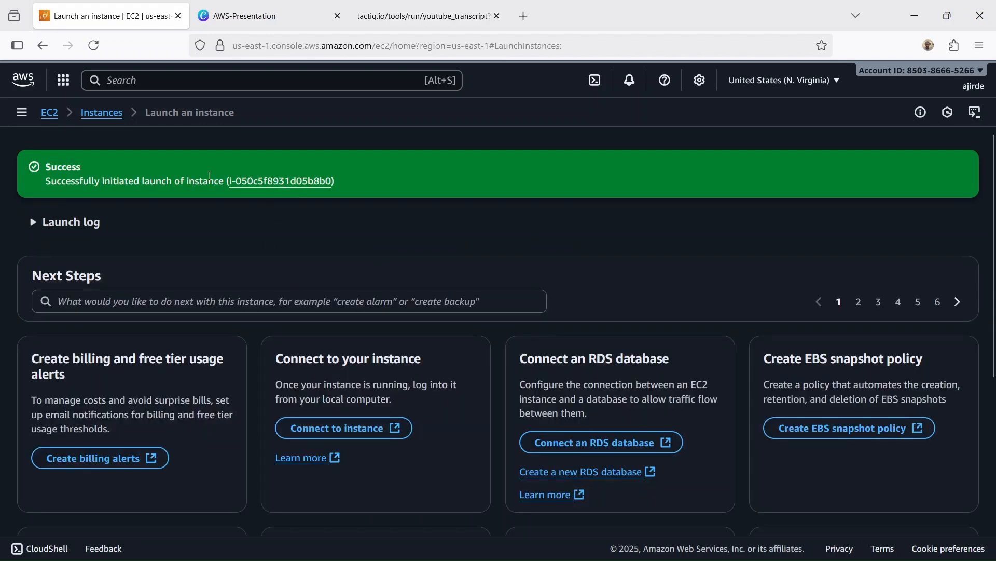
click(100, 114)
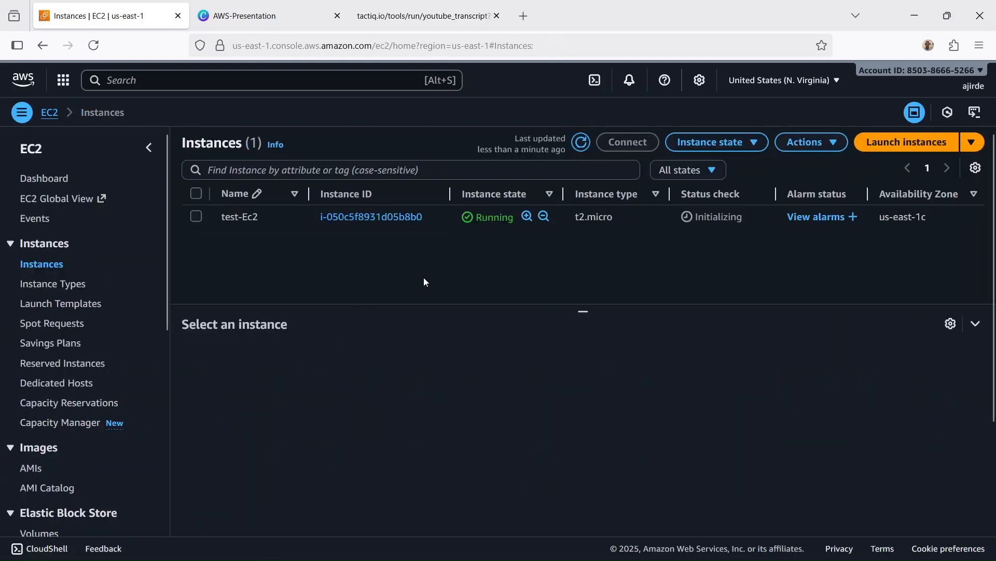
click(581, 142)
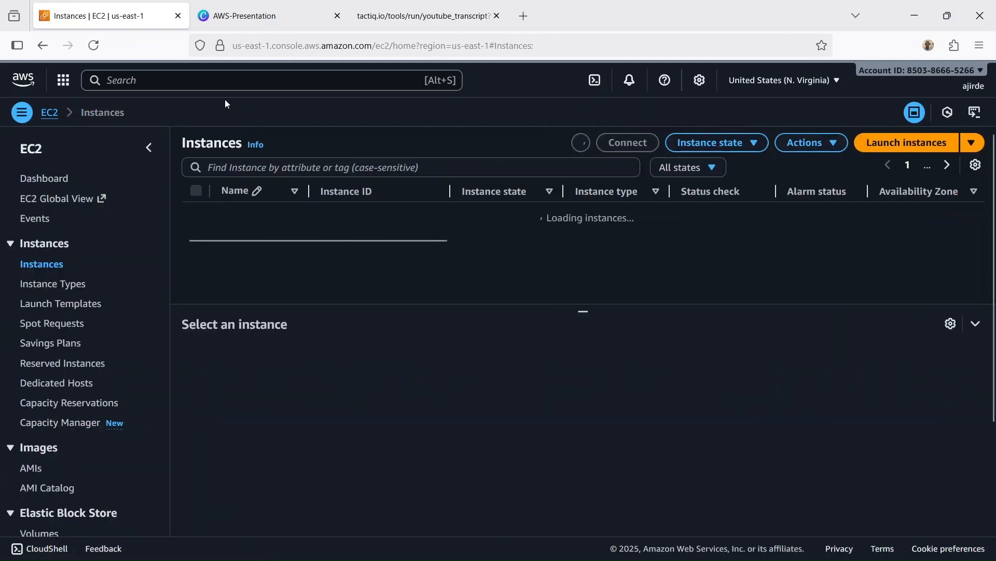
Step: Open the CloudTrail dashboard in a separate browser tab and switch to it, keeping the EC2 instances page open
click(225, 80)
text(c)
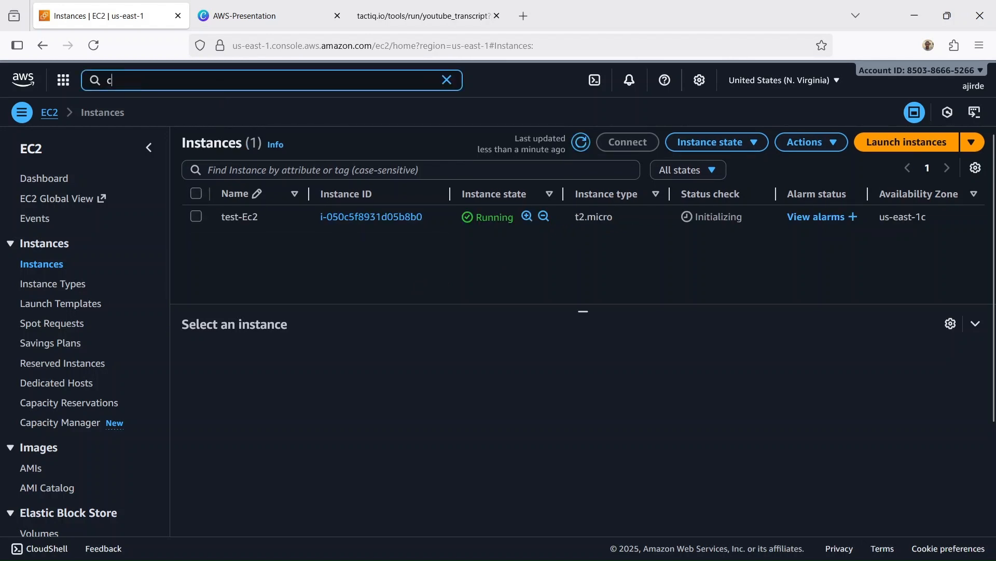
text(lo)
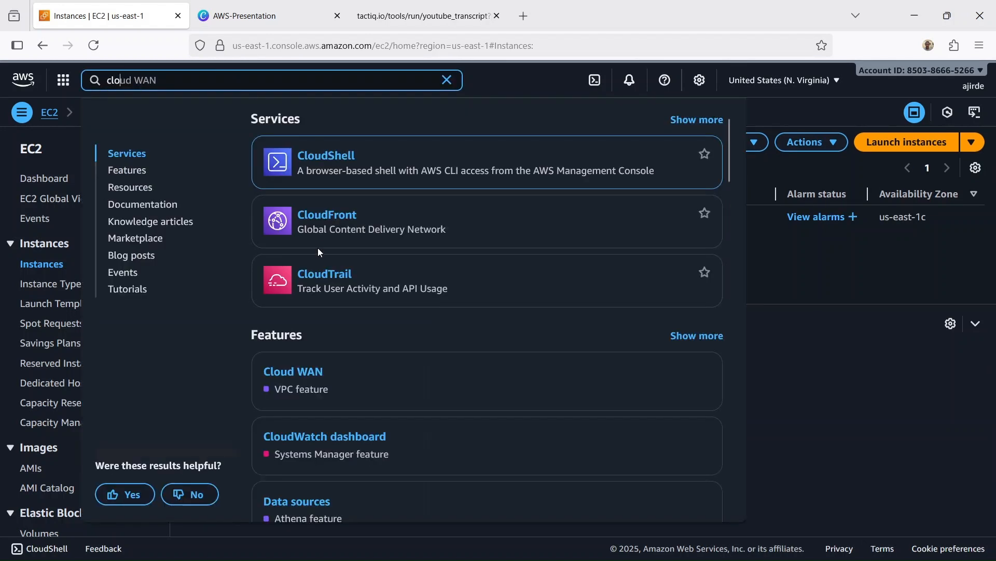
right_click(341, 275)
click(366, 286)
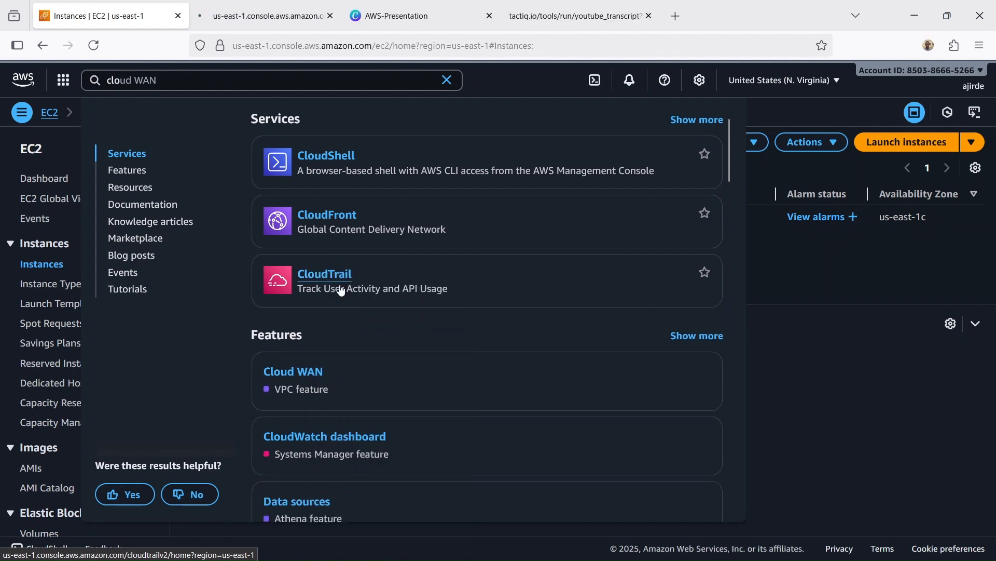
click(502, 81)
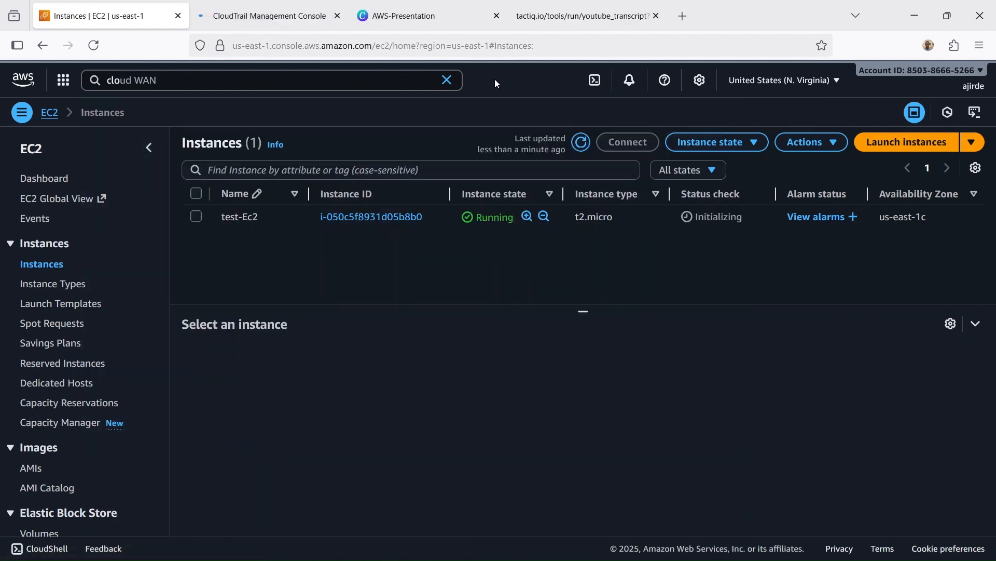
click(265, 16)
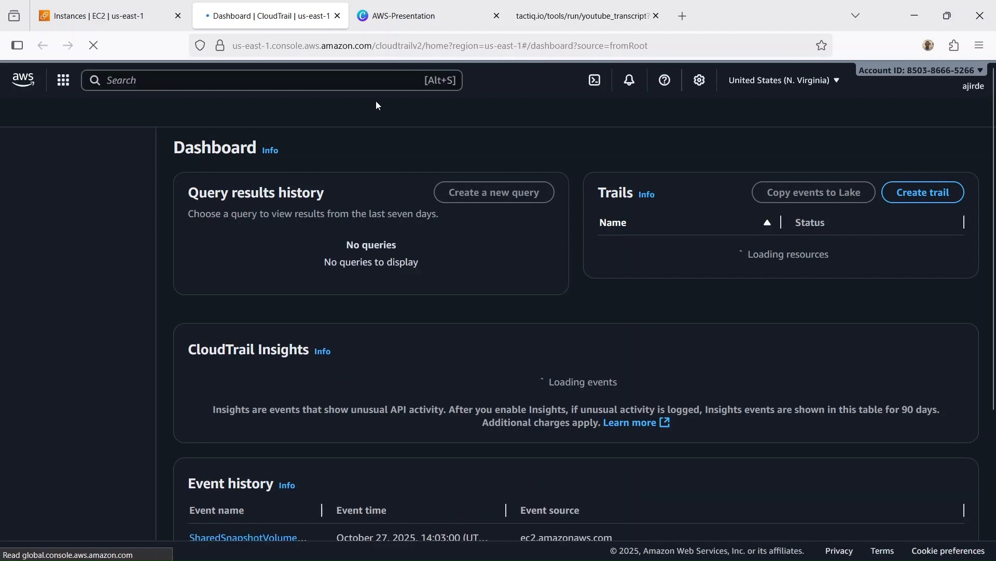
Step: Open the full CloudTrail event history from the dashboard's recent events and look across all its columns, including the resource names
scroll(395, 167, down, 3)
scroll(396, 168, down, 5)
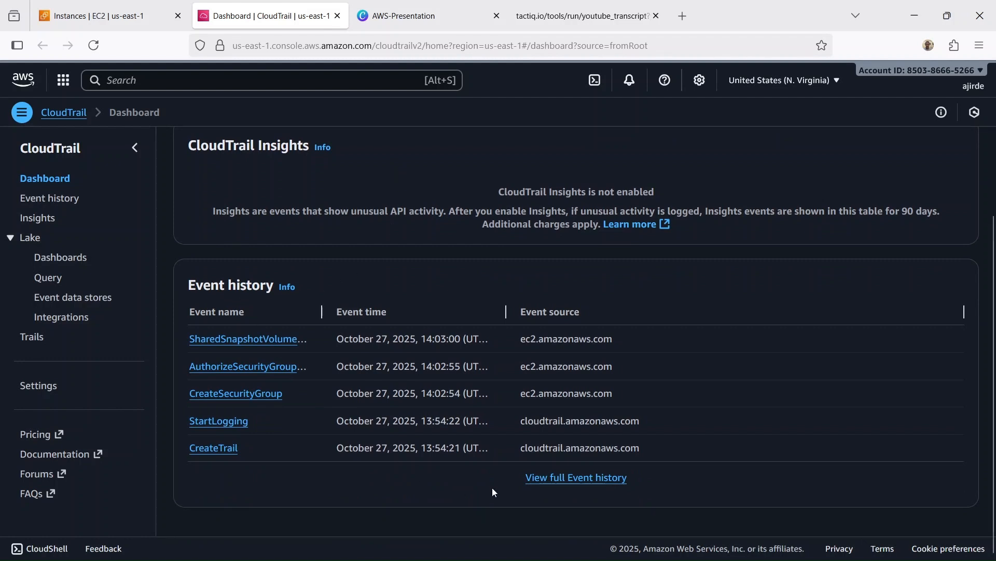
click(543, 479)
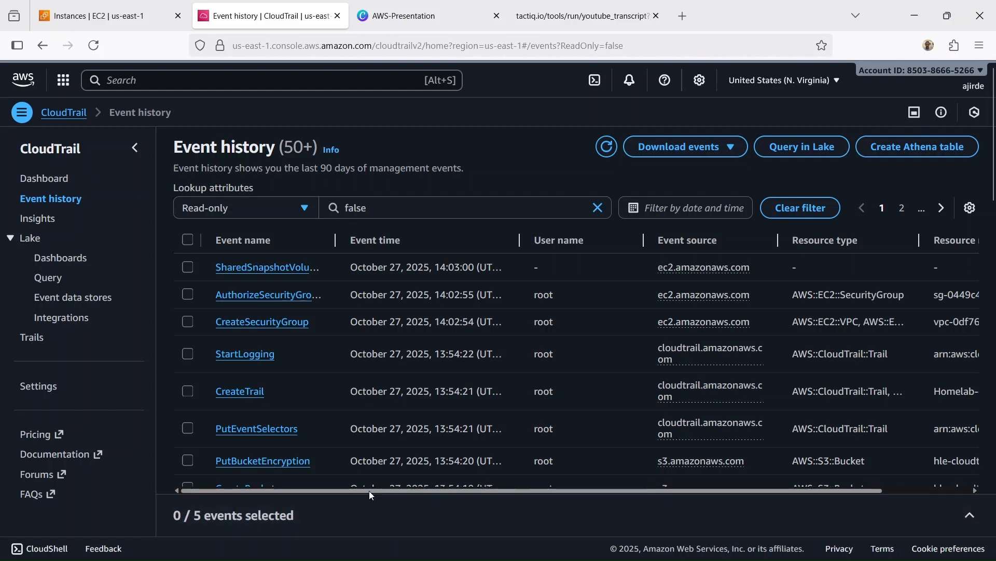
drag(369, 490, 606, 481)
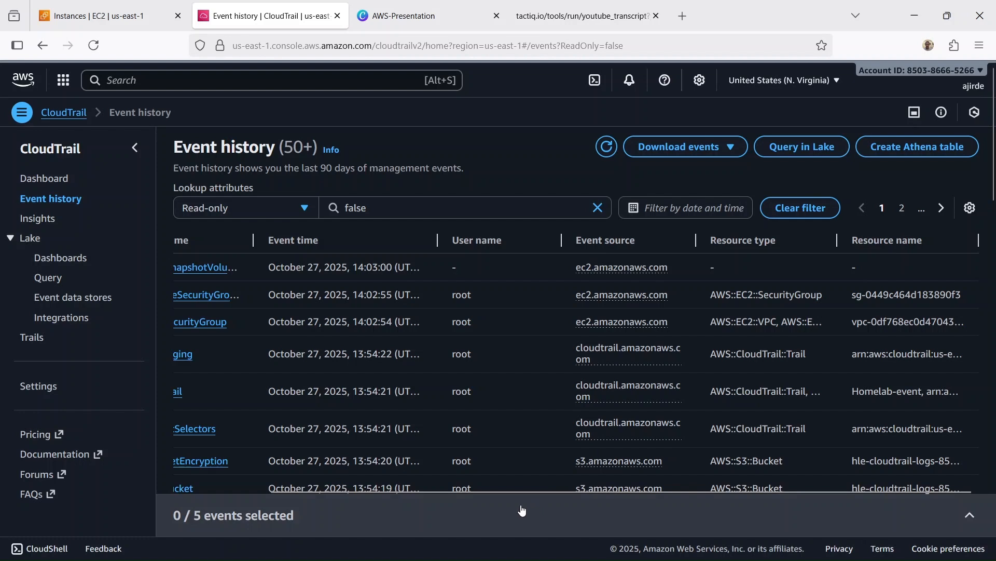
drag(522, 489, 403, 487)
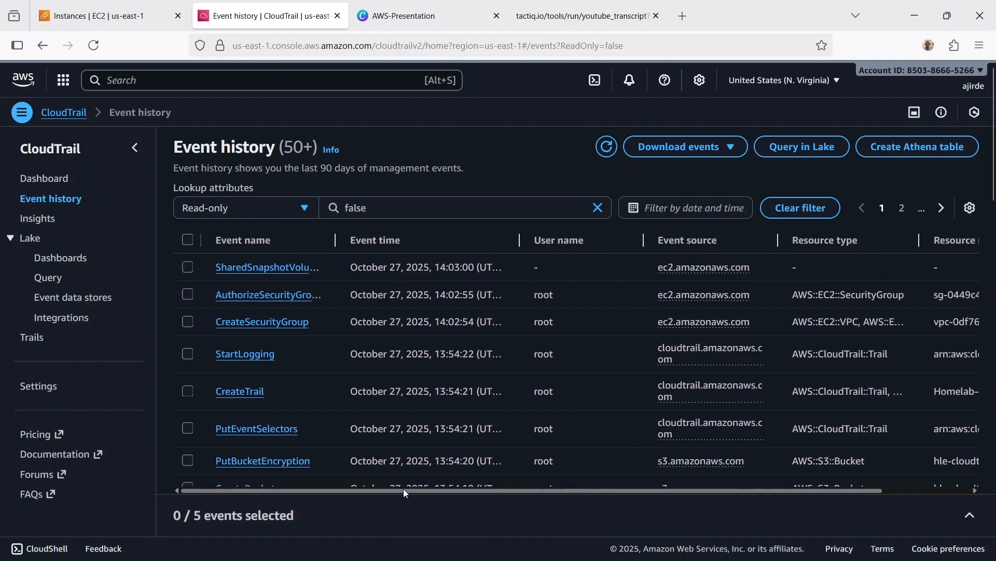
Step: Return to the EC2 instances page and refresh the list to recheck the test-Ec2 instance
click(115, 10)
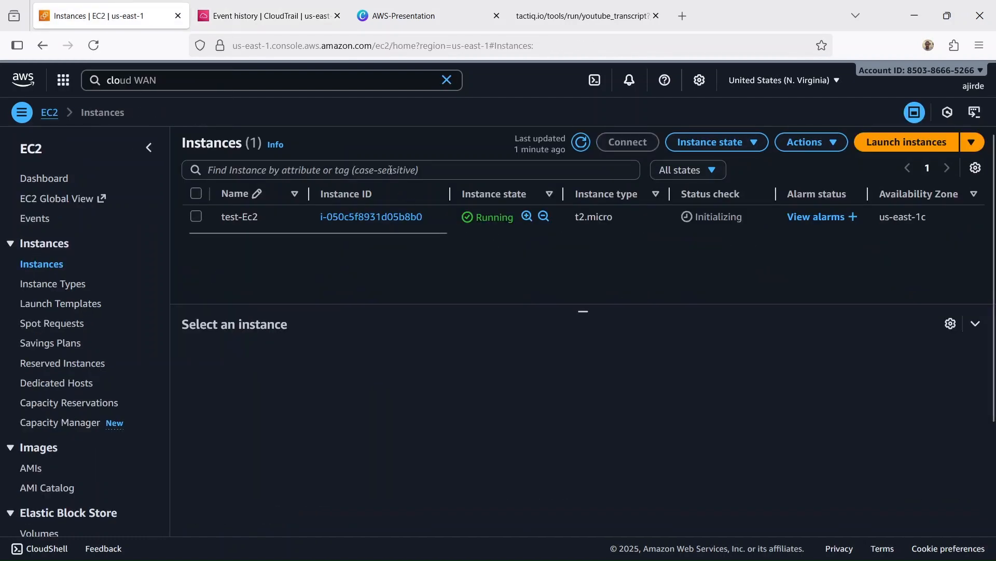
click(582, 142)
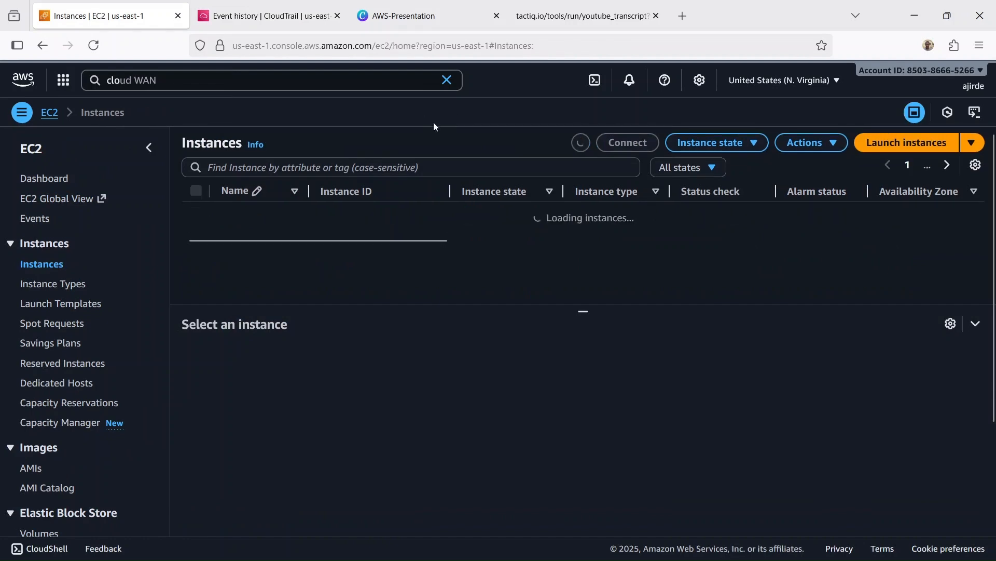
Step: Refresh the CloudTrail event history to check for the instance launch event, and switch to the AWS-Presentation page in Canva
key(ctrl+Tab)
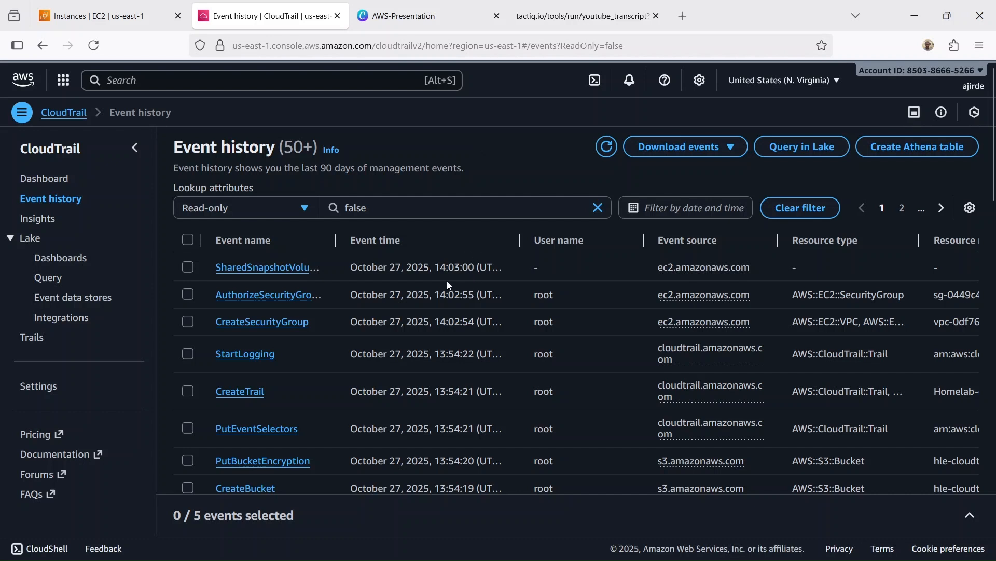
click(606, 146)
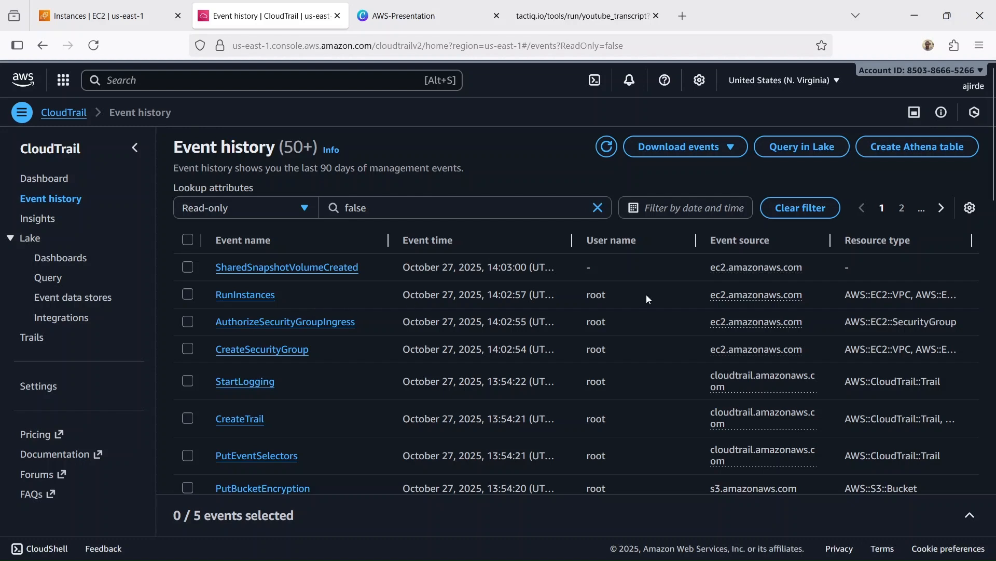
key(ctrl+Tab)
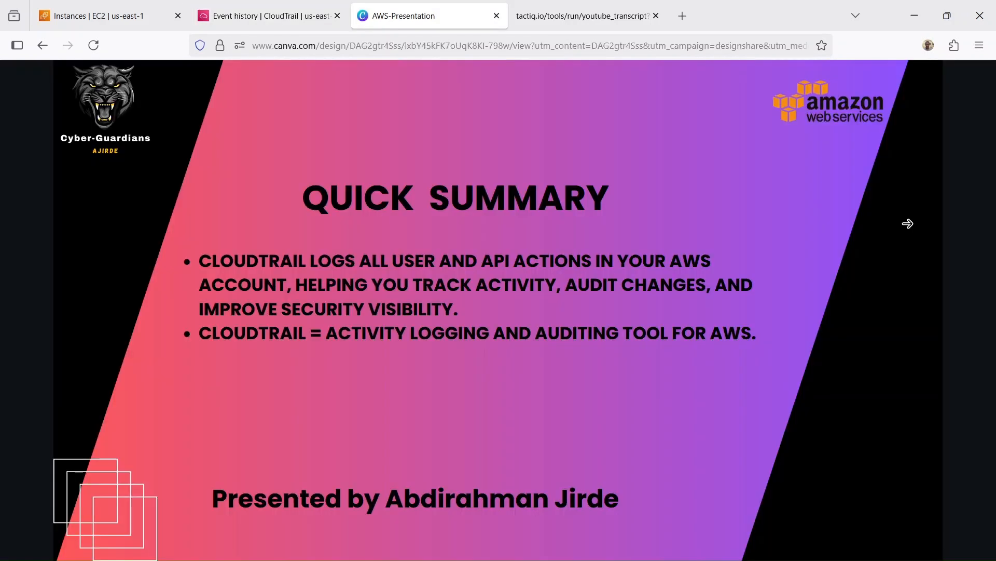